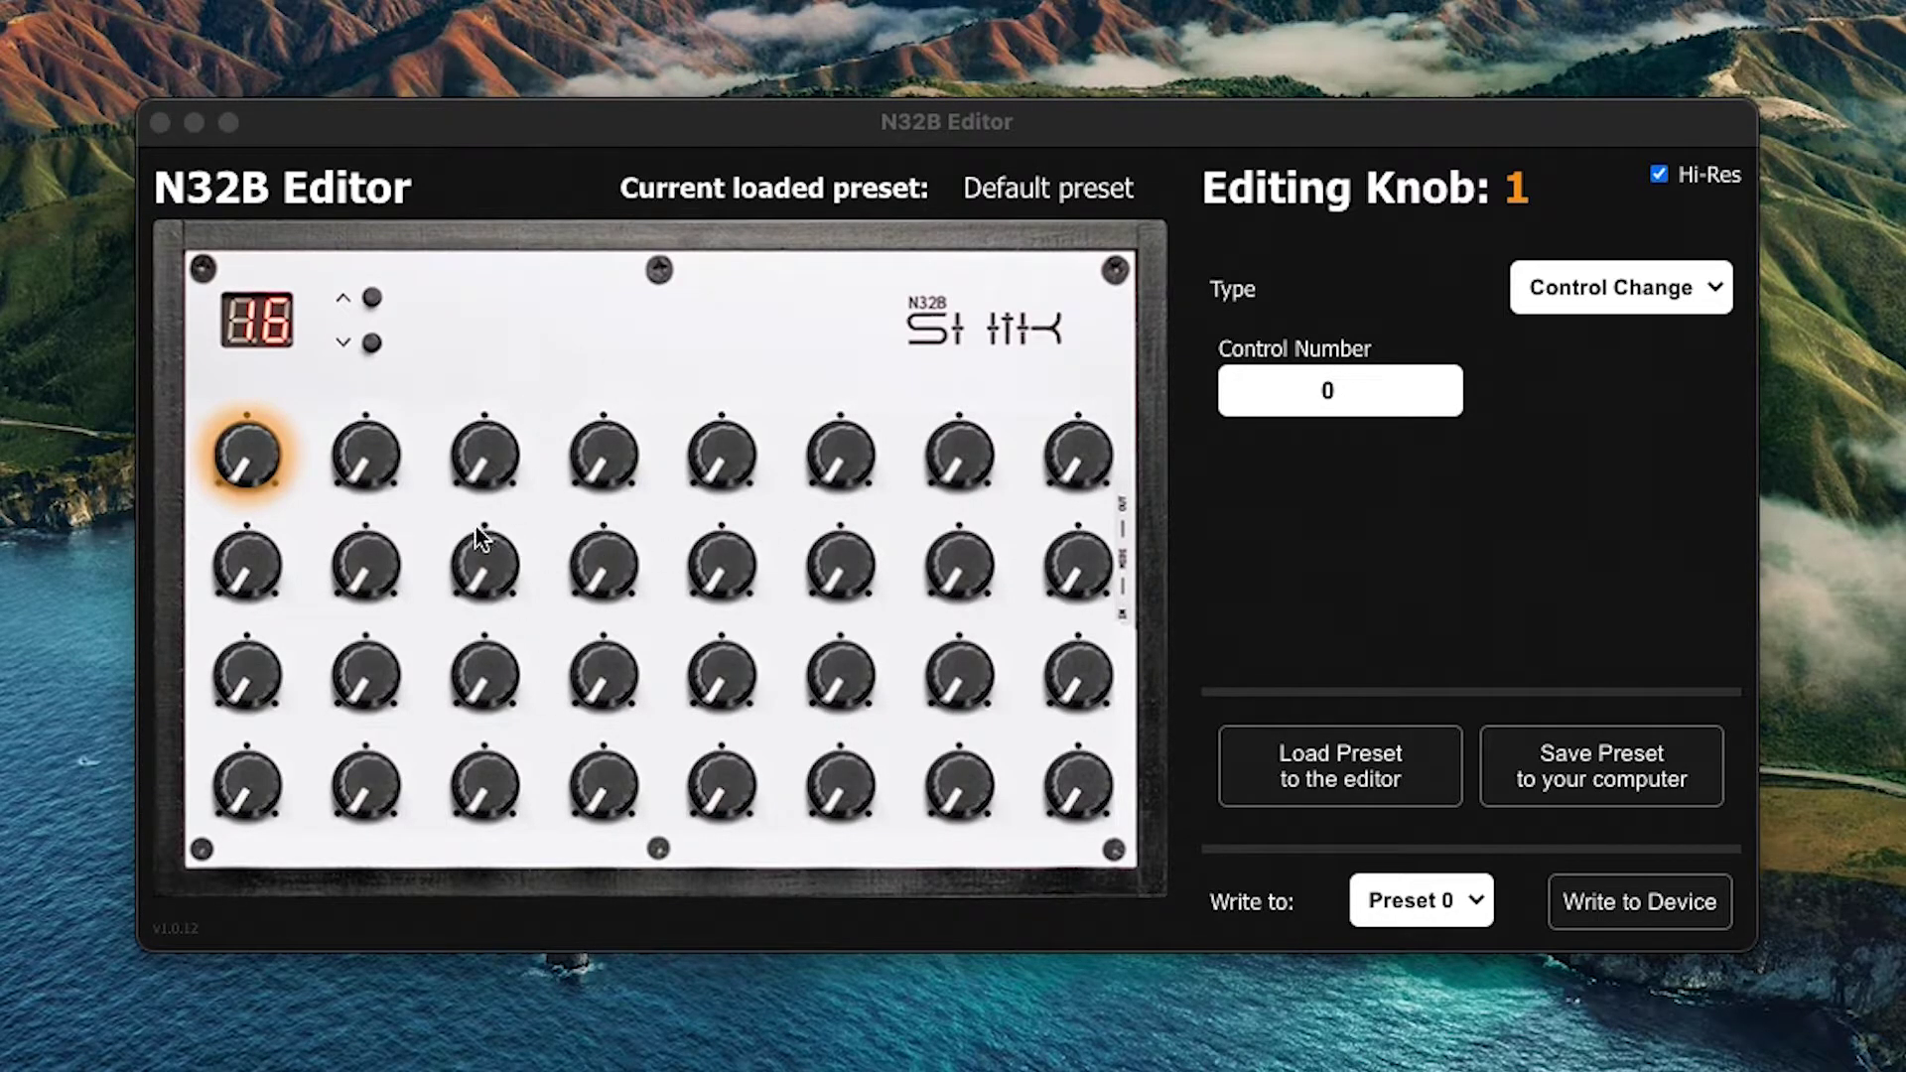
Select knobs 2, 3 and 4 in turn and return to knob 1 to compare their default assignments
{"action": "left_click", "coordinate": [354, 466]}
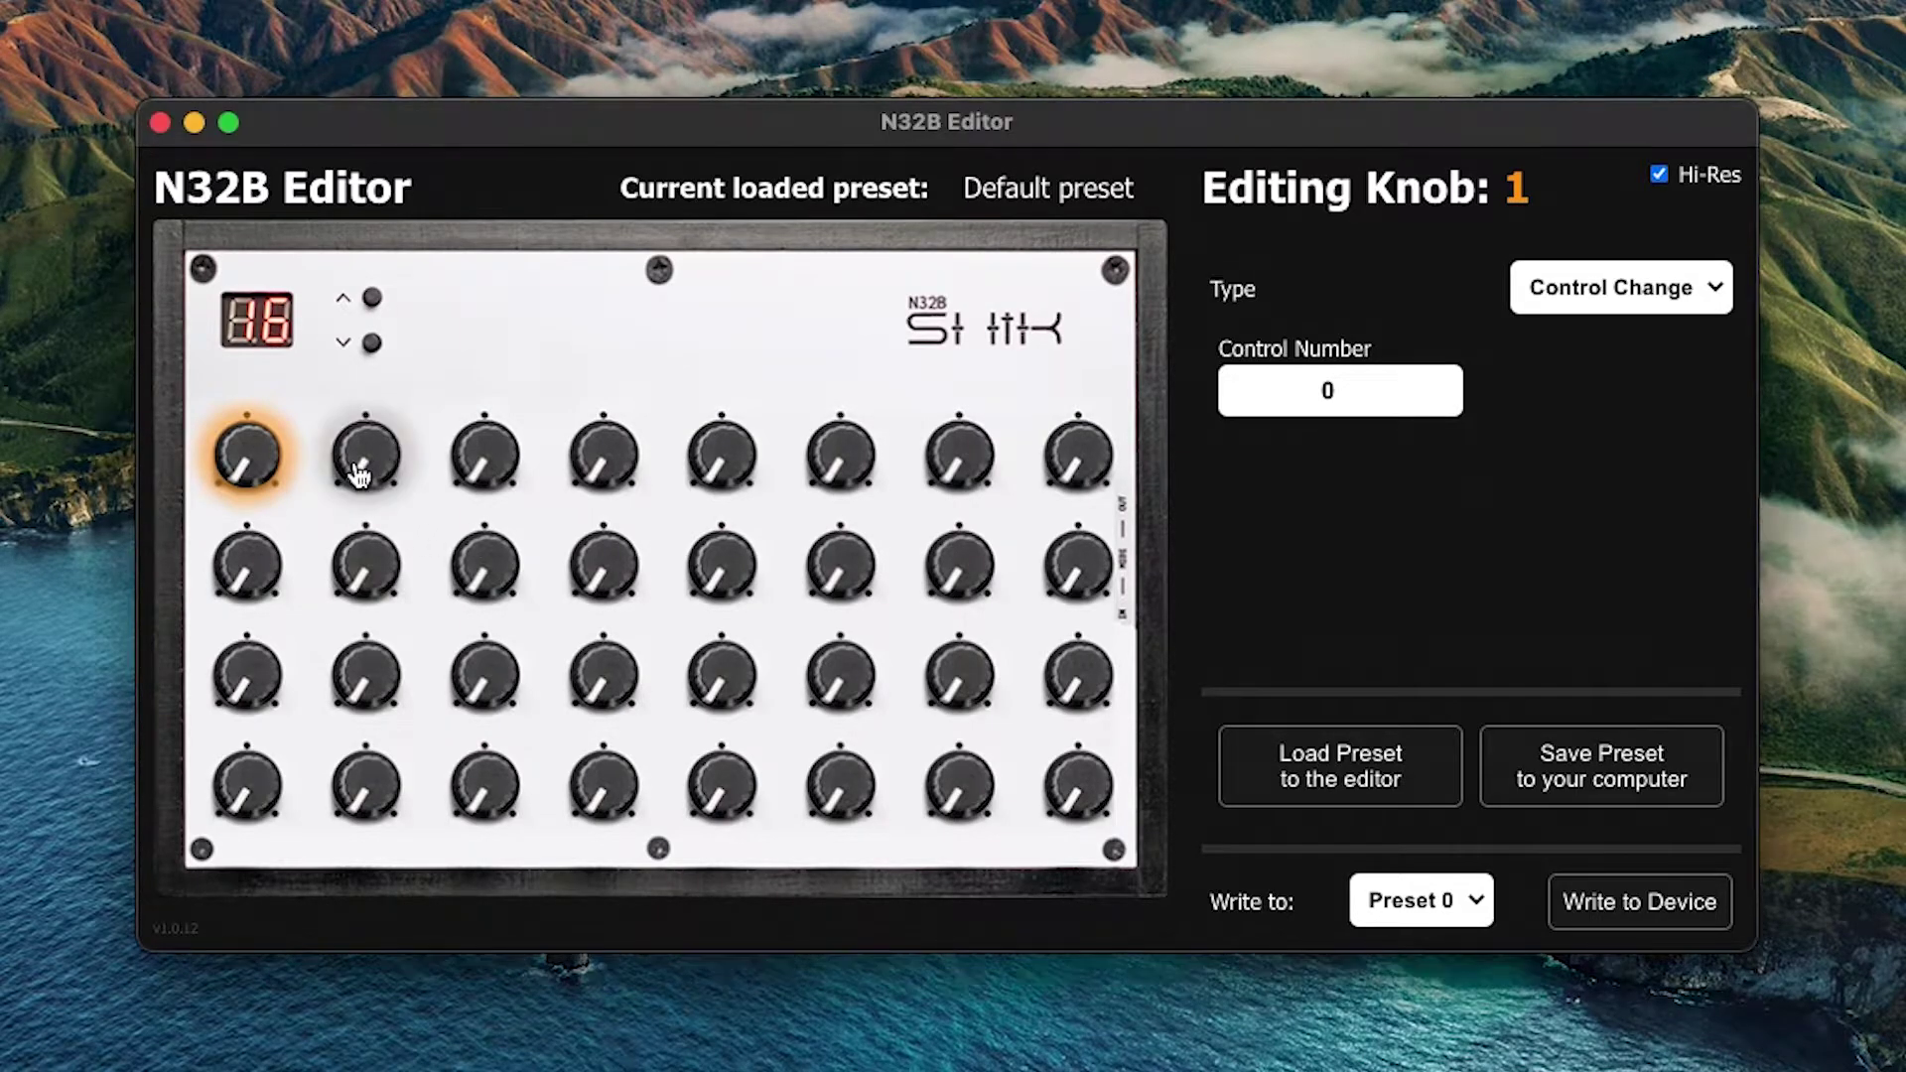
{"action": "left_click", "coordinate": [362, 459]}
{"action": "left_click", "coordinate": [486, 467]}
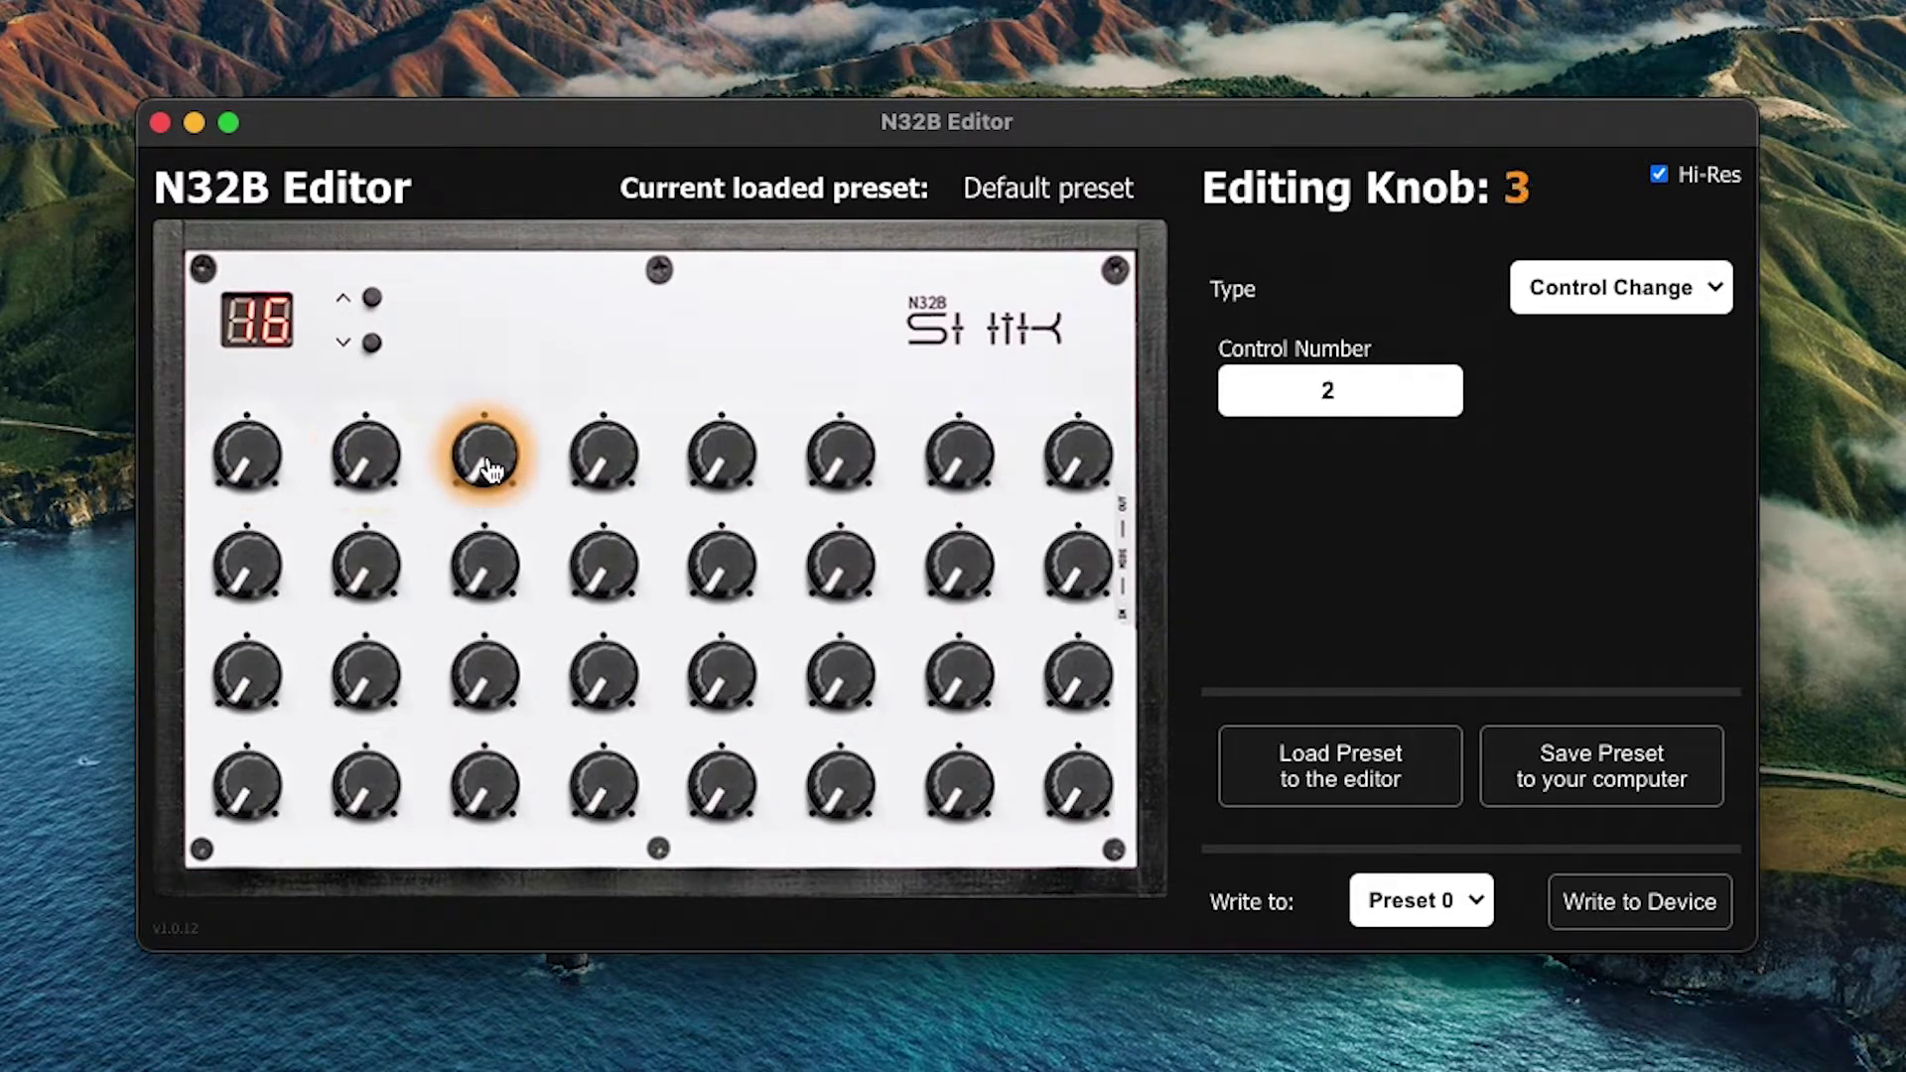
{"action": "left_click", "coordinate": [599, 457]}
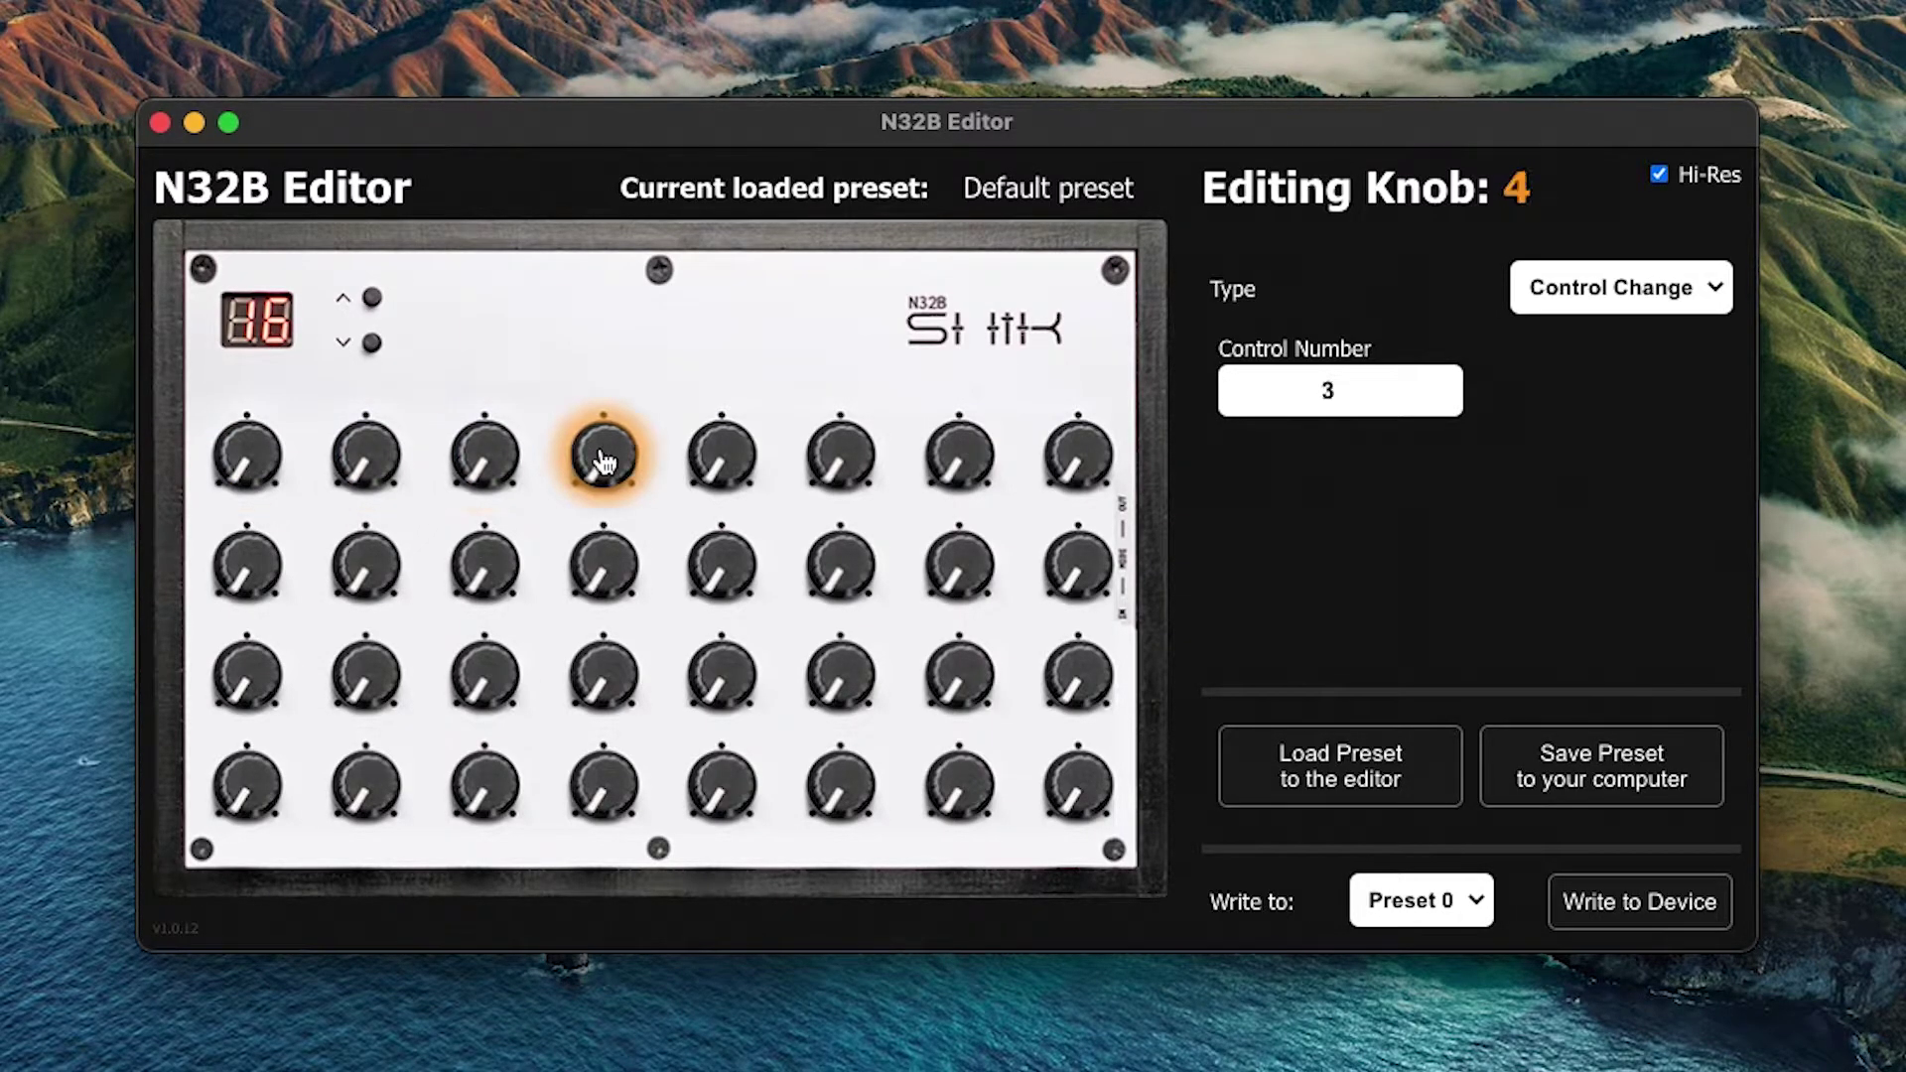
{"action": "left_click", "coordinate": [256, 463]}
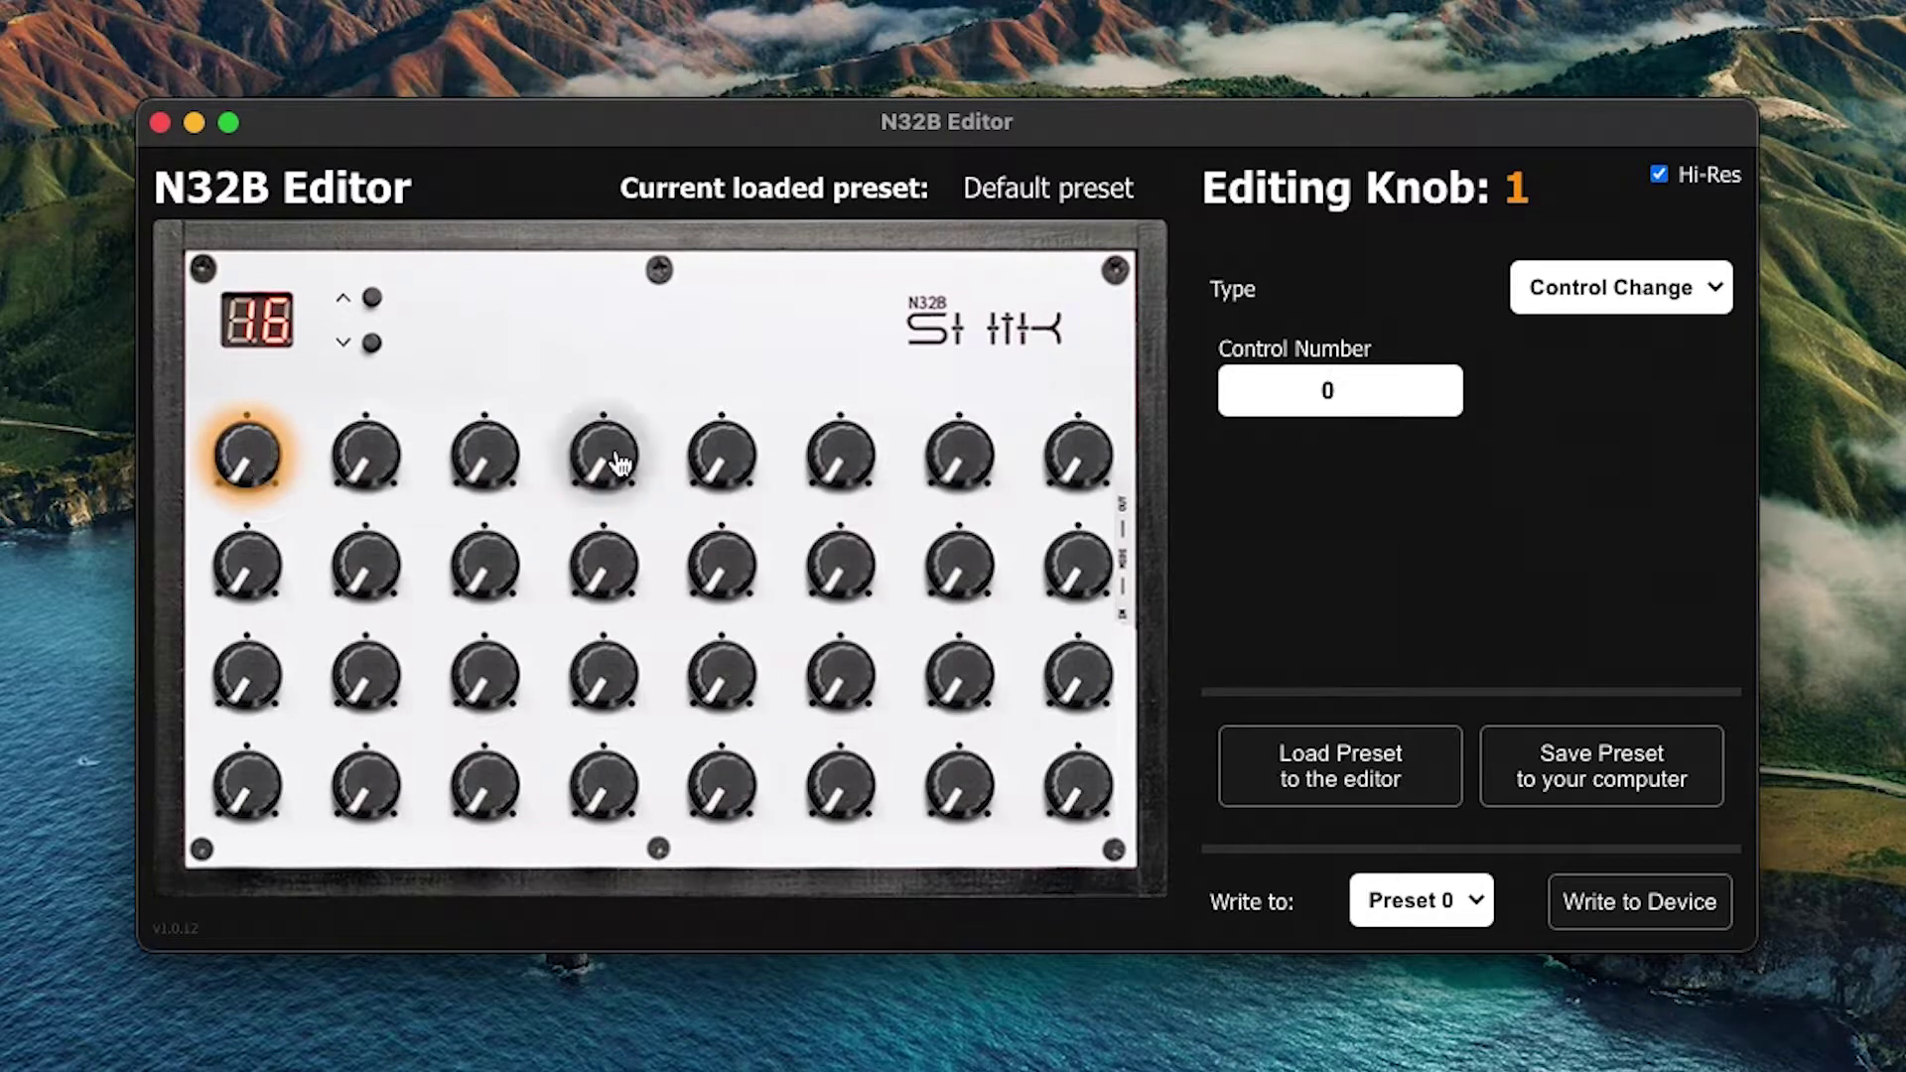
Keep knob 1's type as Control Change and set its control number to 31
{"action": "left_click", "coordinate": [1642, 289]}
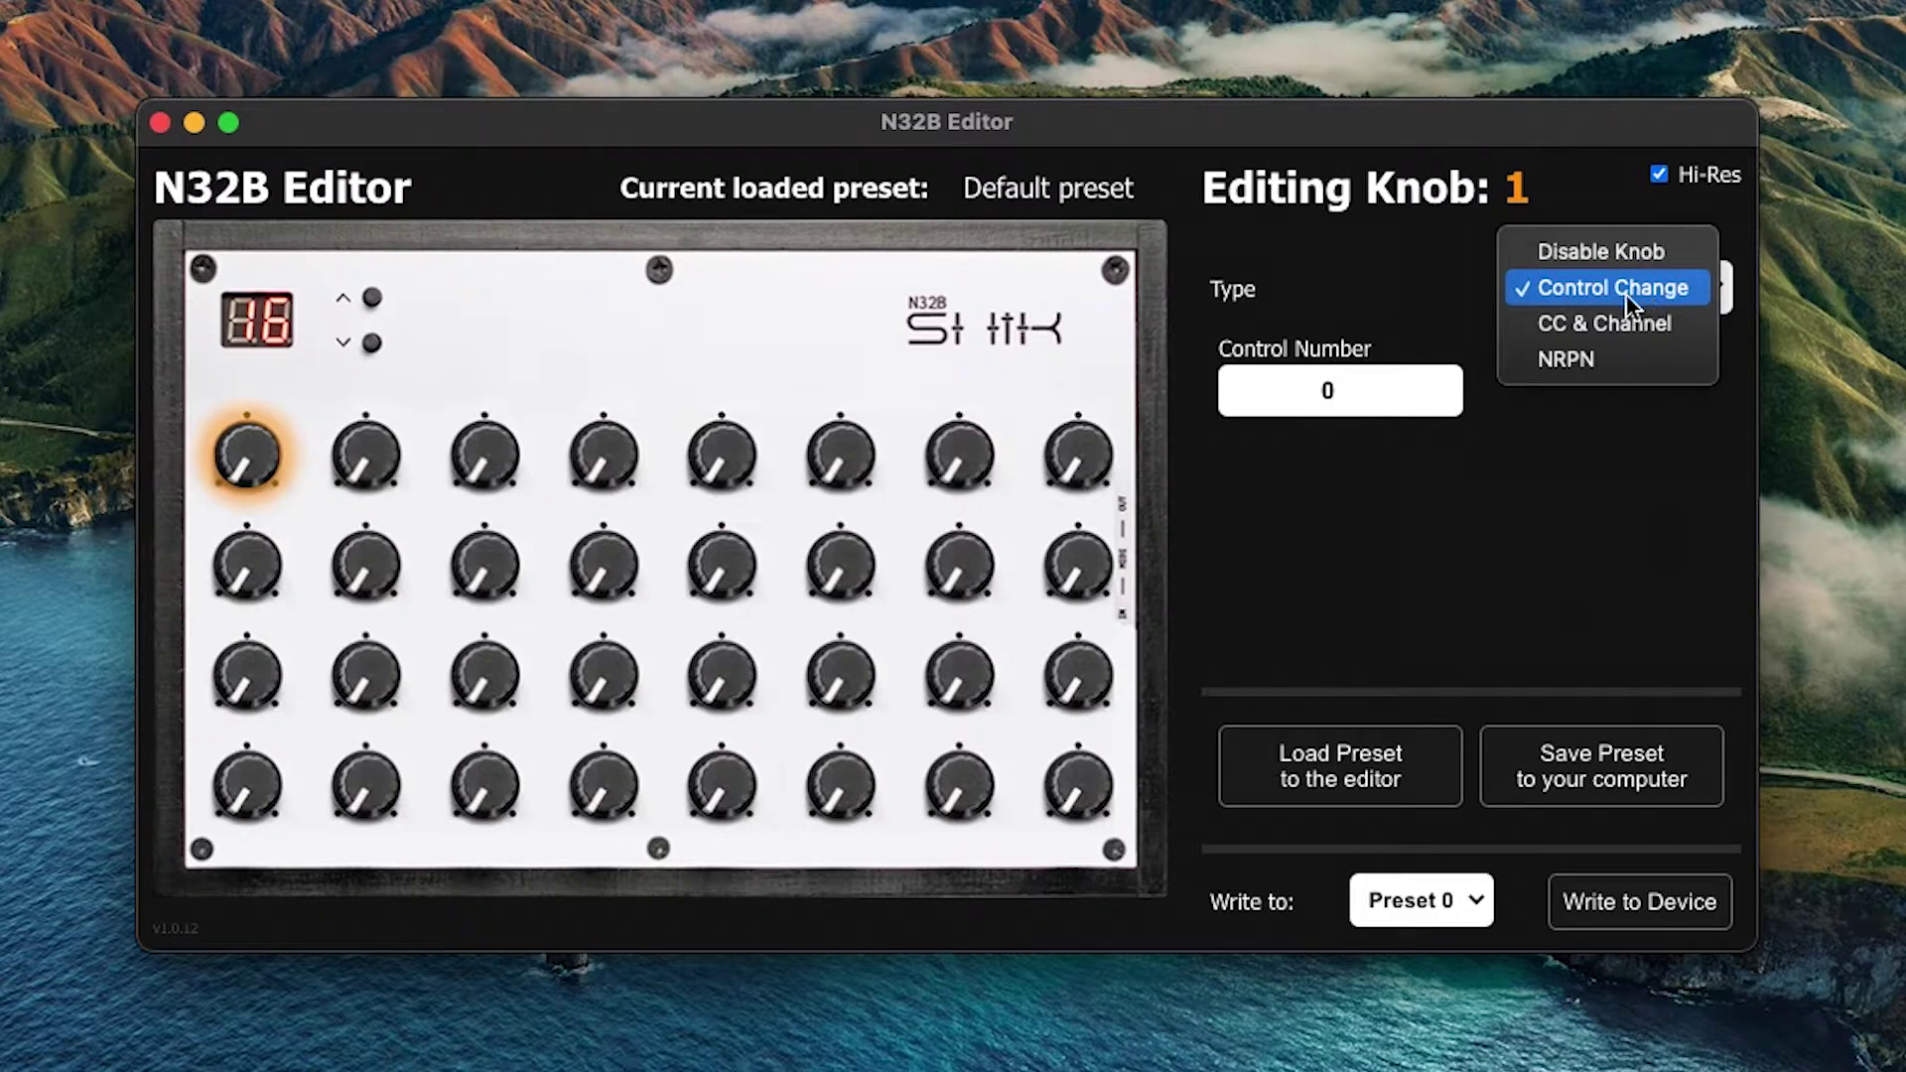
{"action": "left_click", "coordinate": [1636, 292]}
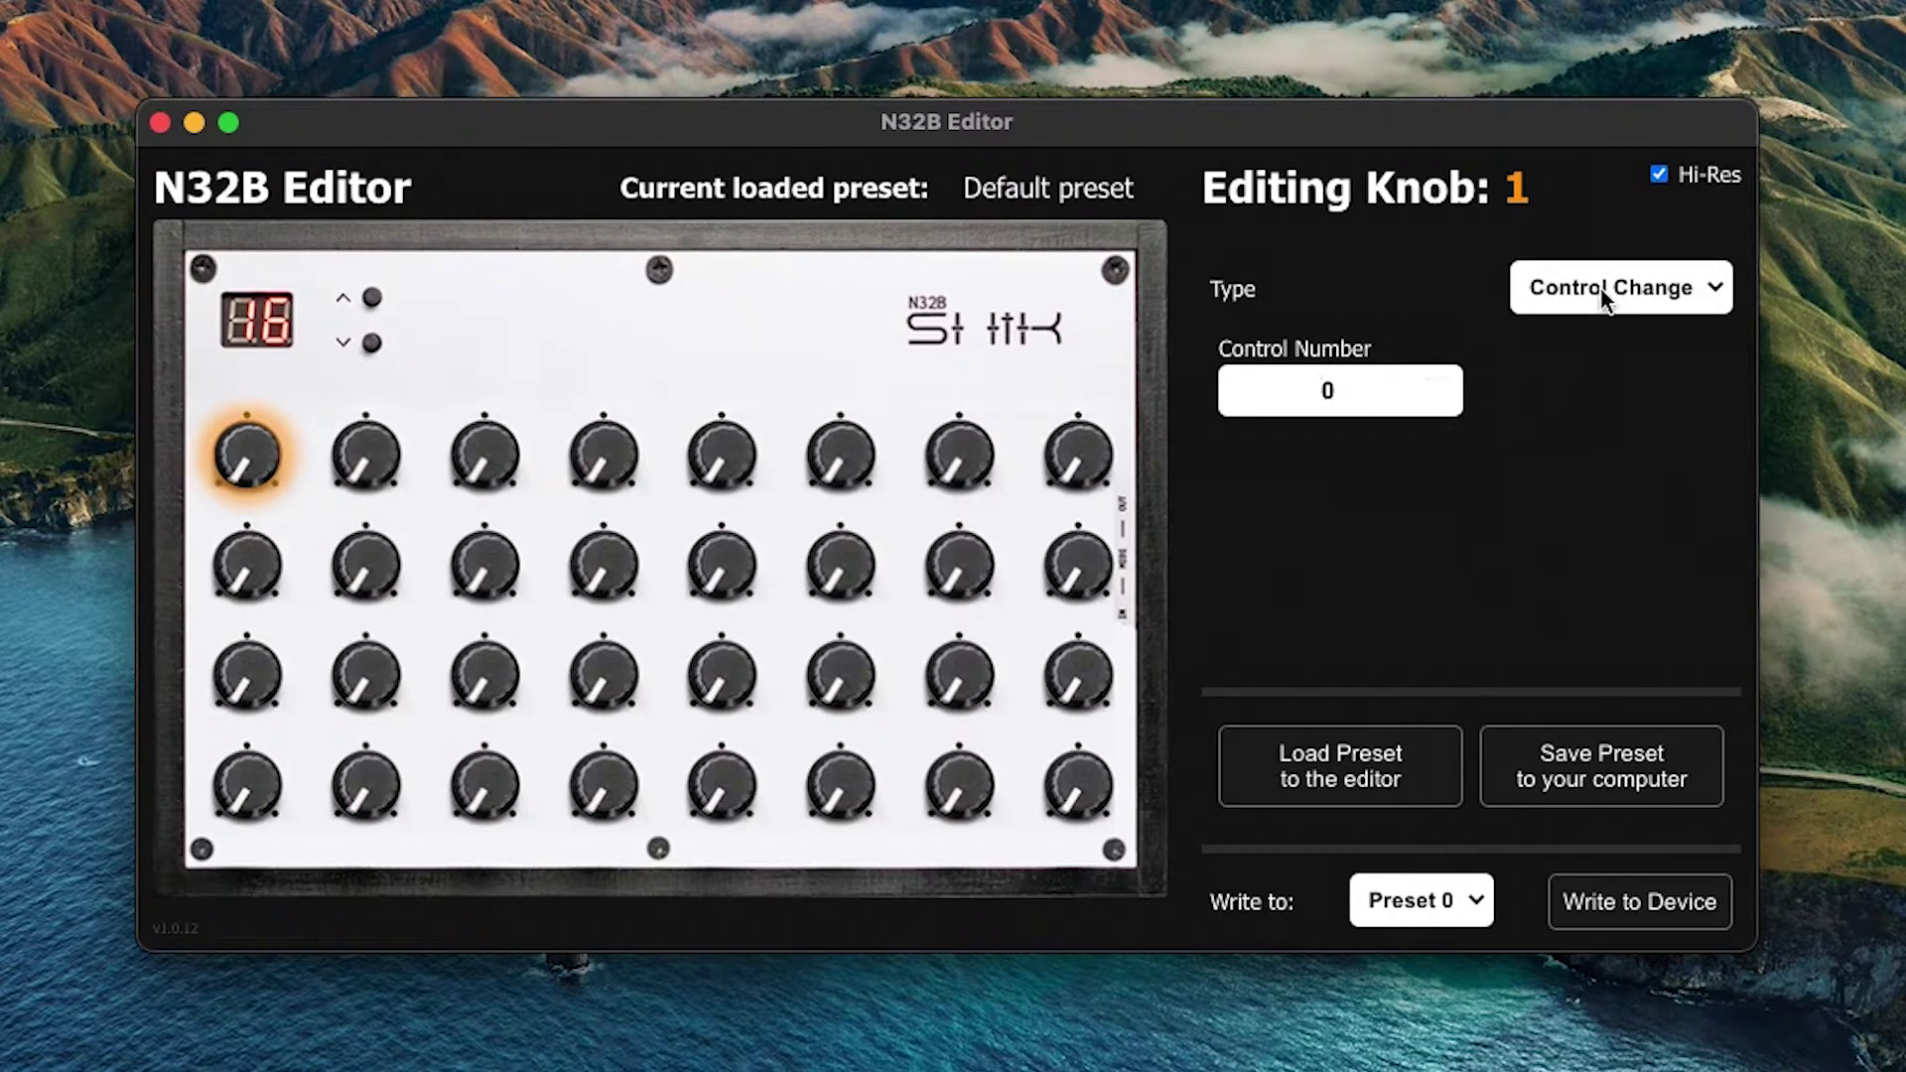
{"action": "left_click", "coordinate": [1605, 283]}
{"action": "left_click", "coordinate": [1605, 282]}
{"action": "left_click", "coordinate": [1328, 390]}
{"action": "left_click", "coordinate": [1438, 383]}
{"action": "type", "text": "7"}
{"action": "left_click_drag", "start_coordinate": [1439, 385], "coordinate": [1440, 385]}
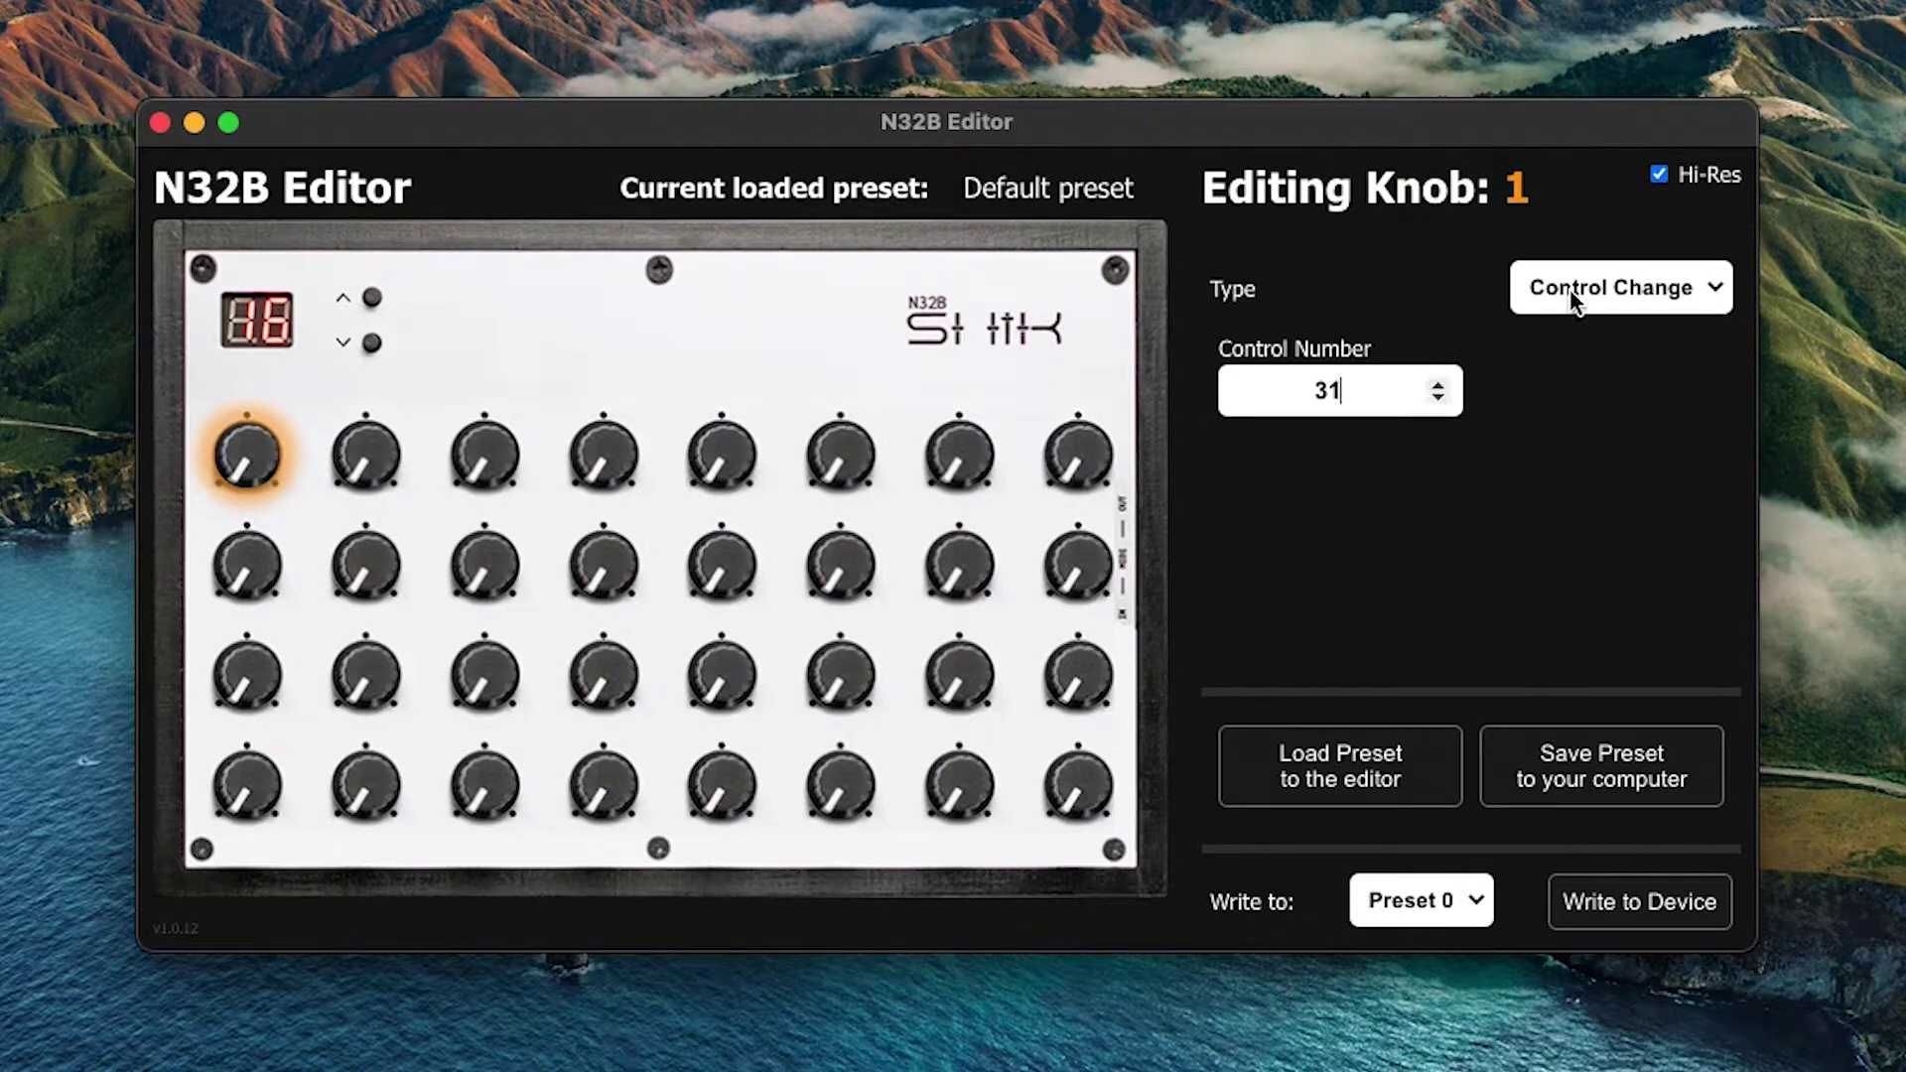
Turn off Hi-Res mode and raise knob 1's control number to 127
{"action": "left_click", "coordinate": [1659, 174]}
{"action": "left_click_drag", "start_coordinate": [1437, 384], "coordinate": [1437, 387]}
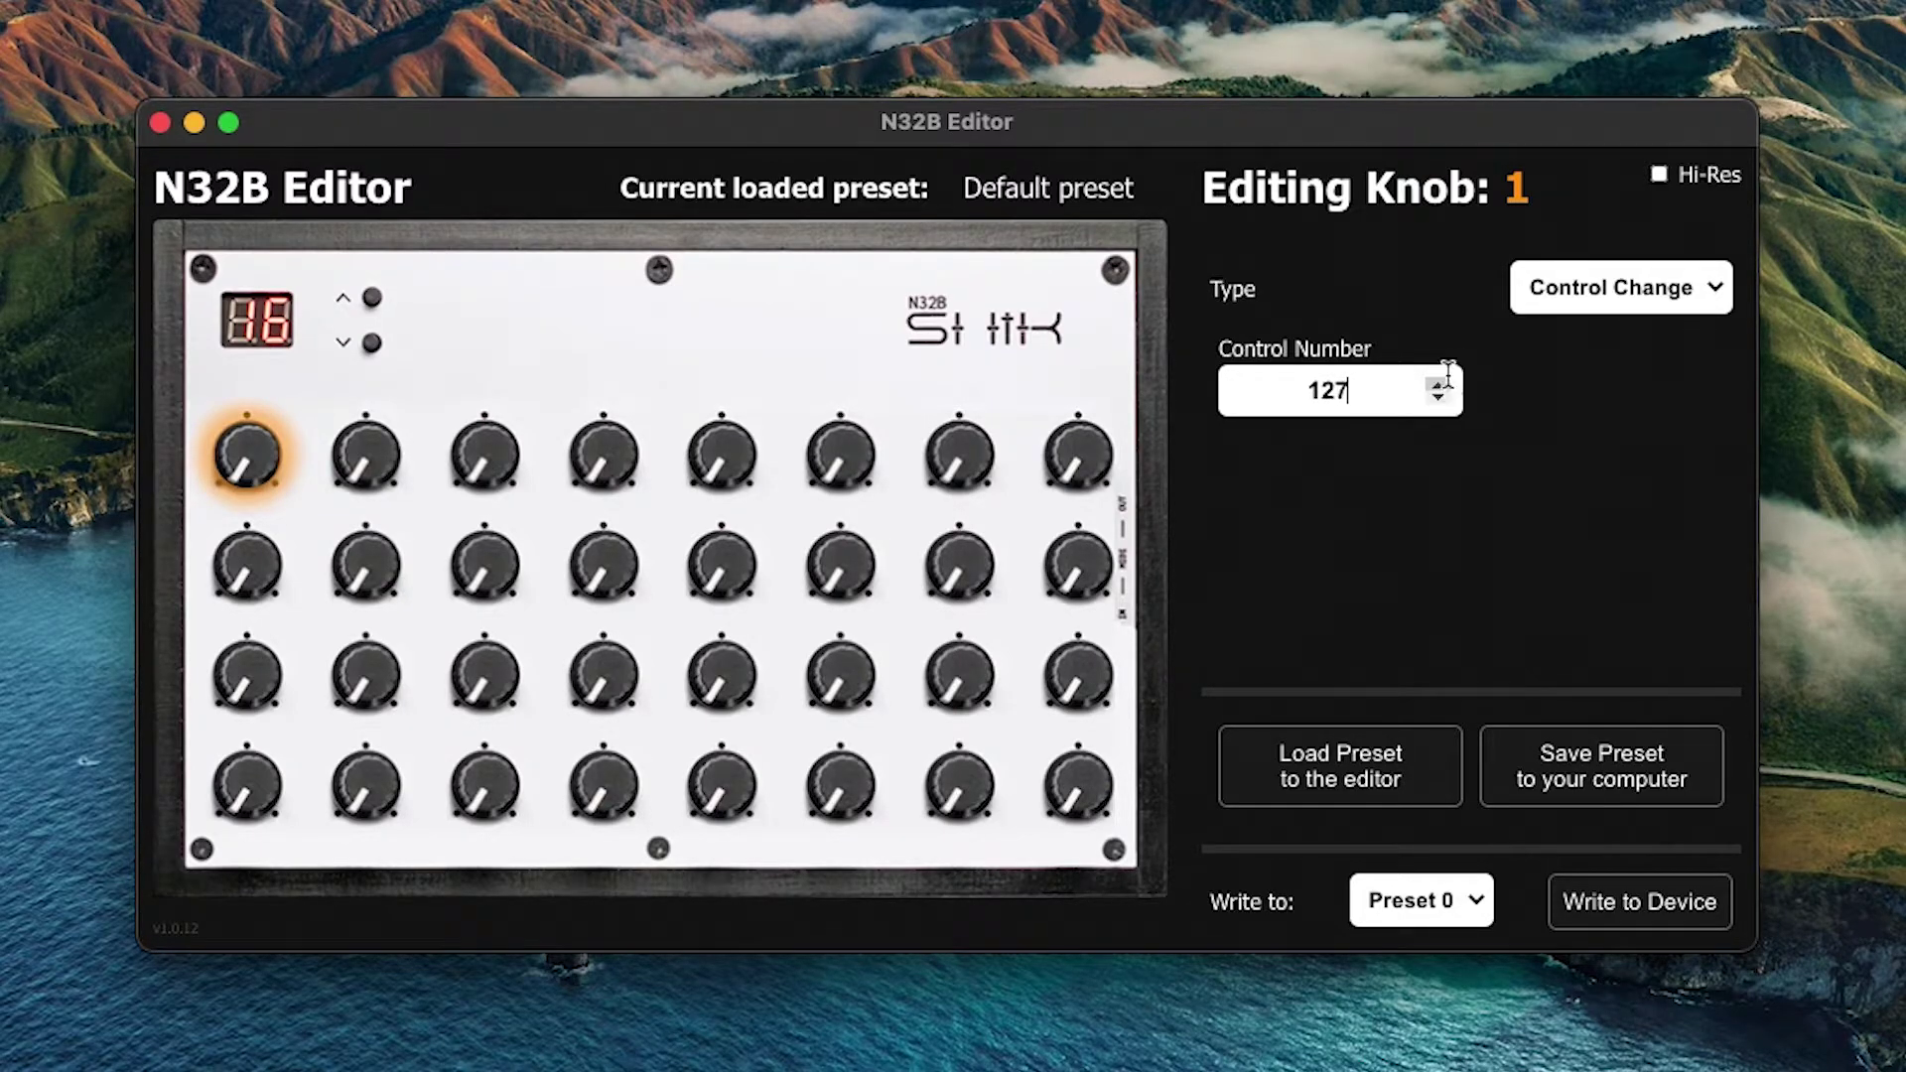
Set knob 1's type to CC & Channel with control number 0 and channel 1
{"action": "left_click", "coordinate": [1577, 290]}
{"action": "left_click", "coordinate": [1574, 322]}
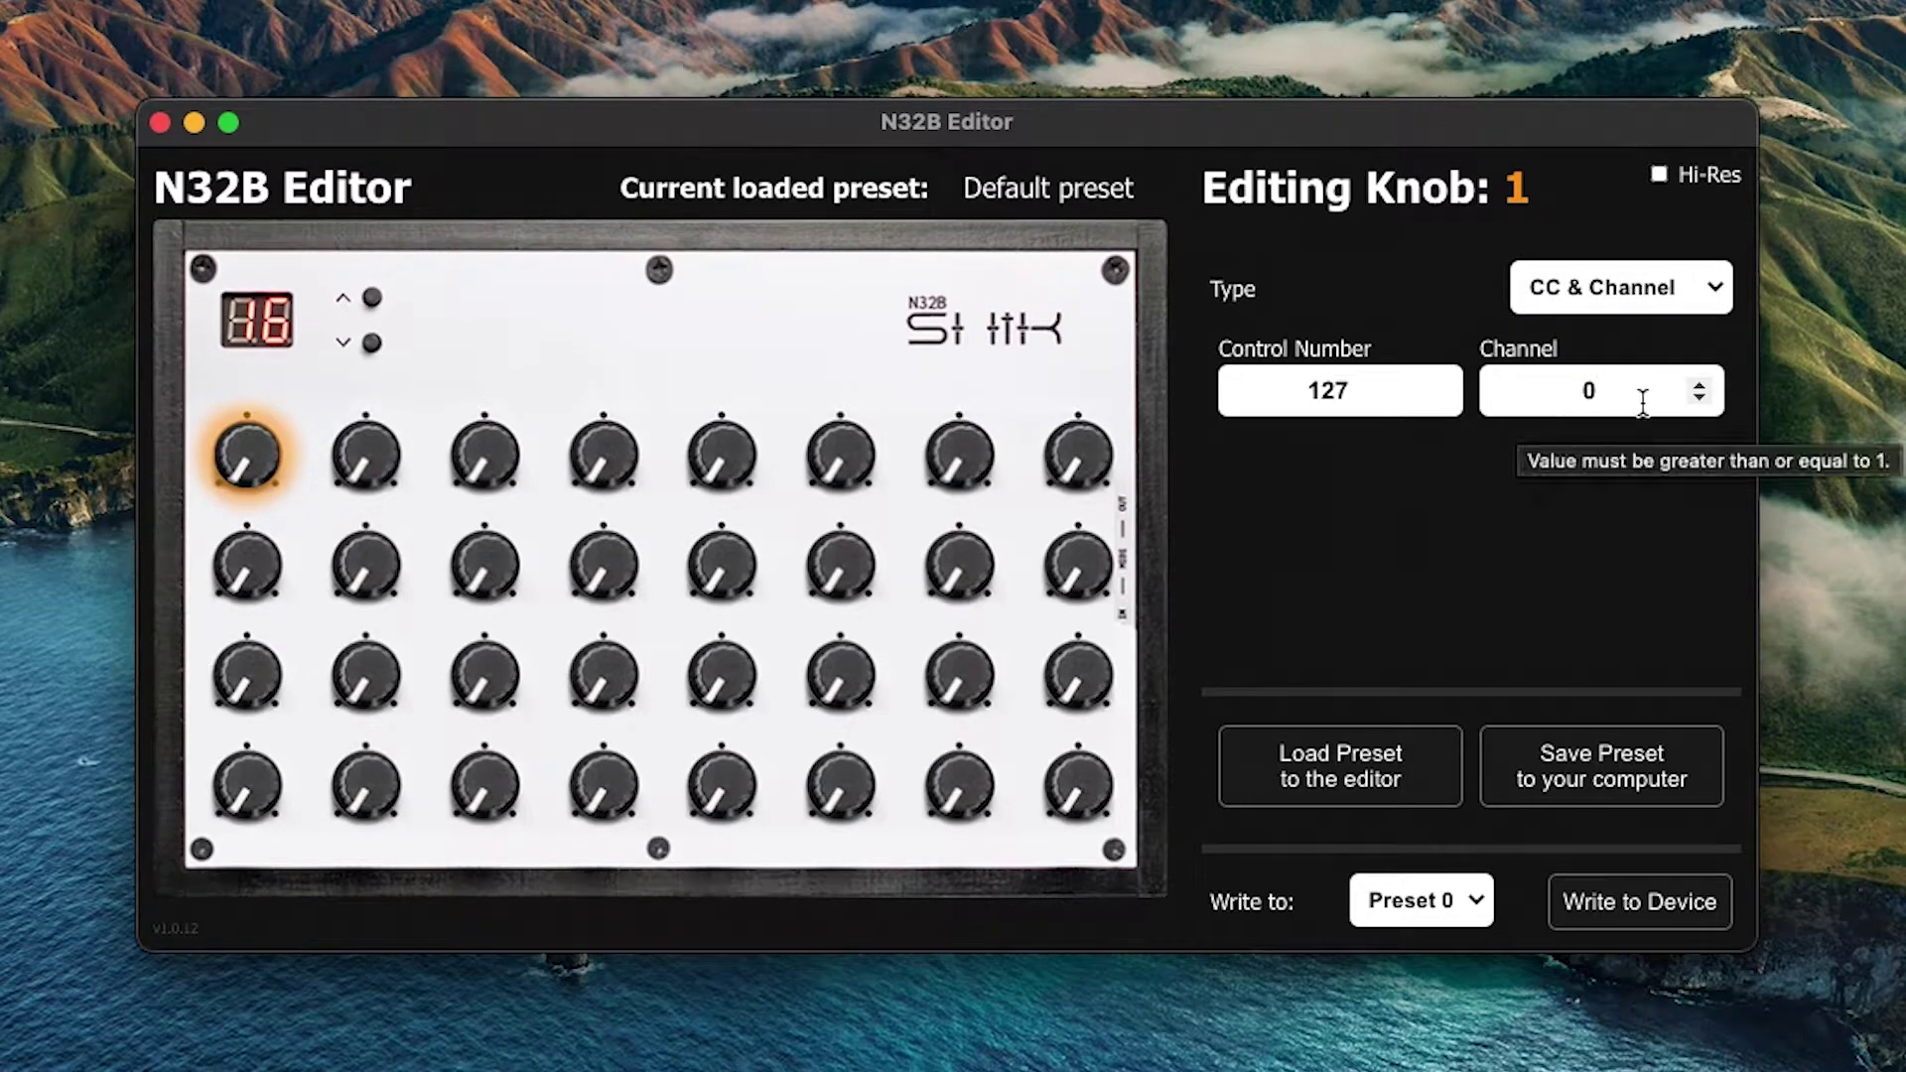
{"action": "left_click", "coordinate": [1699, 384]}
{"action": "left_click", "coordinate": [1699, 384]}
{"action": "left_click", "coordinate": [1698, 385]}
{"action": "left_click", "coordinate": [1698, 387]}
{"action": "left_click", "coordinate": [1699, 388]}
Set knob 1's type to NRPN with an MSB of 11 and an LSB of 17
{"action": "left_click", "coordinate": [1571, 290]}
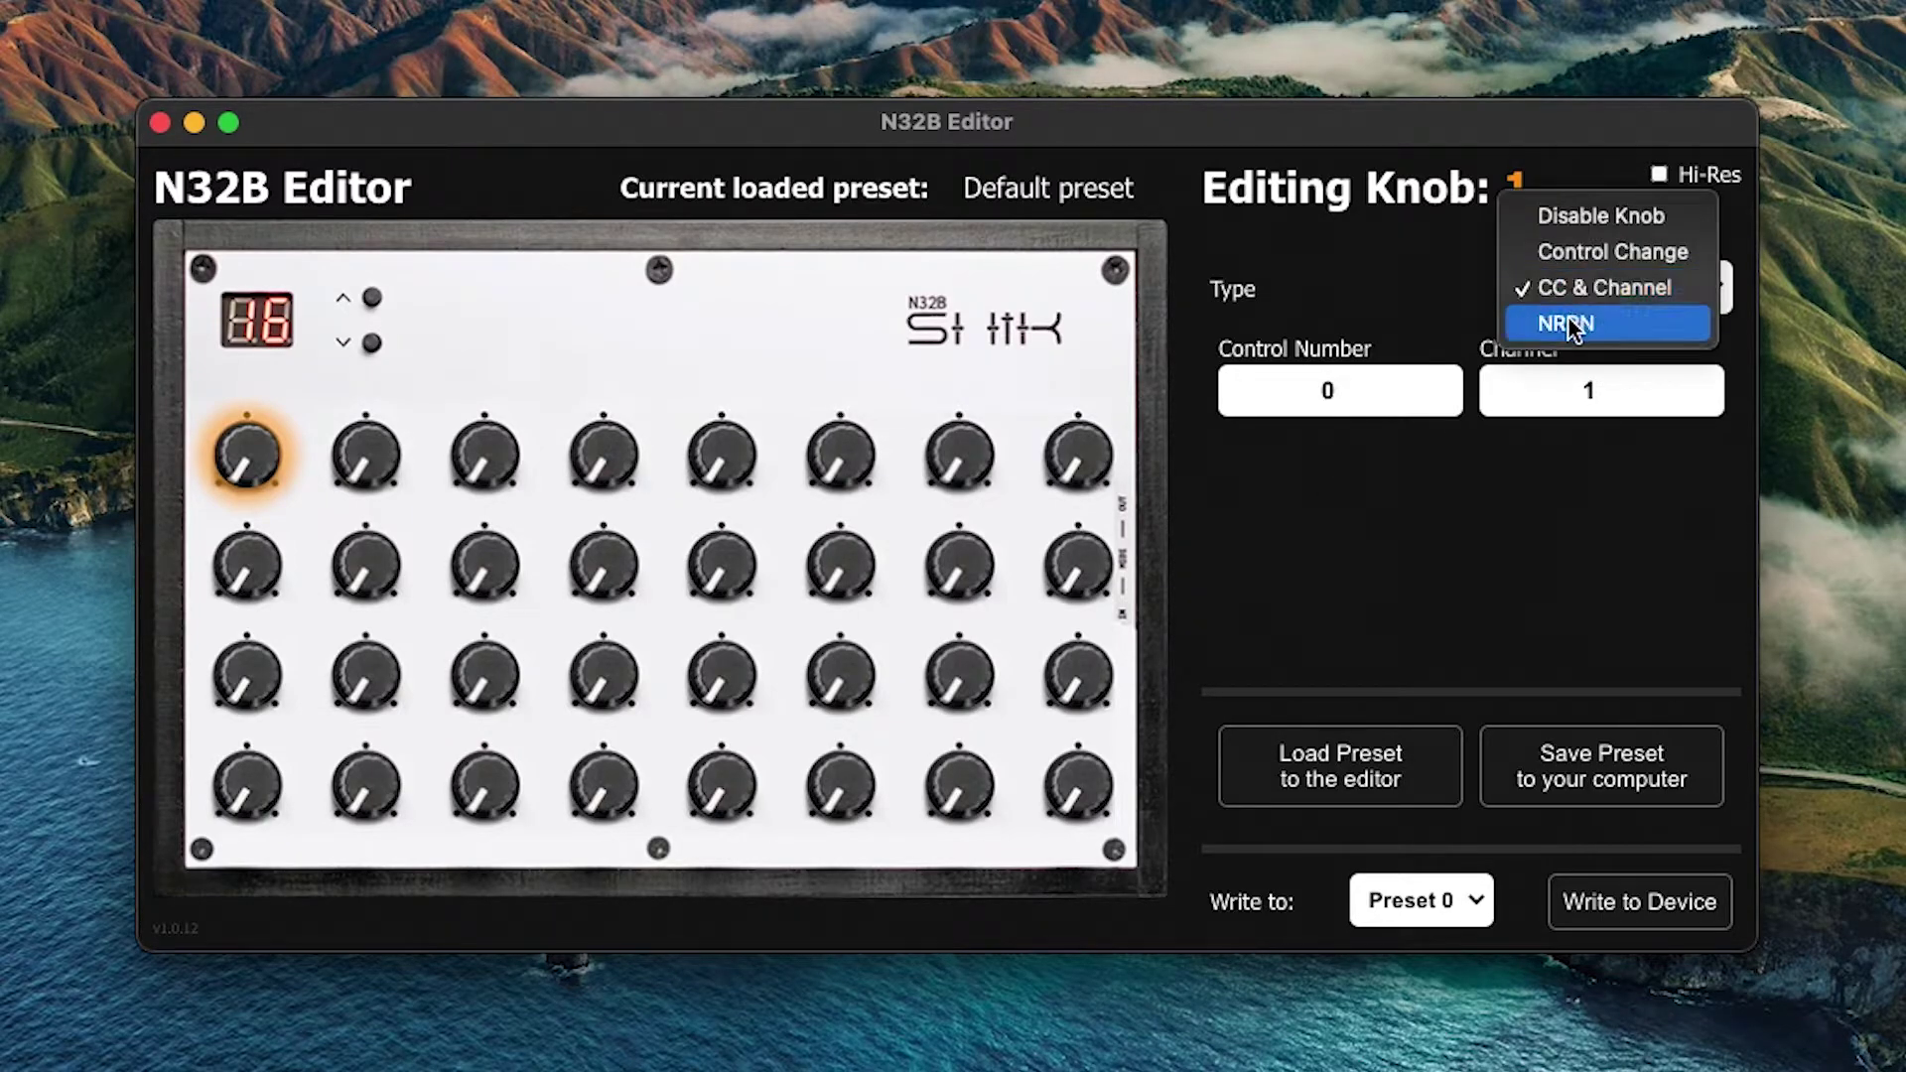
{"action": "left_click", "coordinate": [1571, 324]}
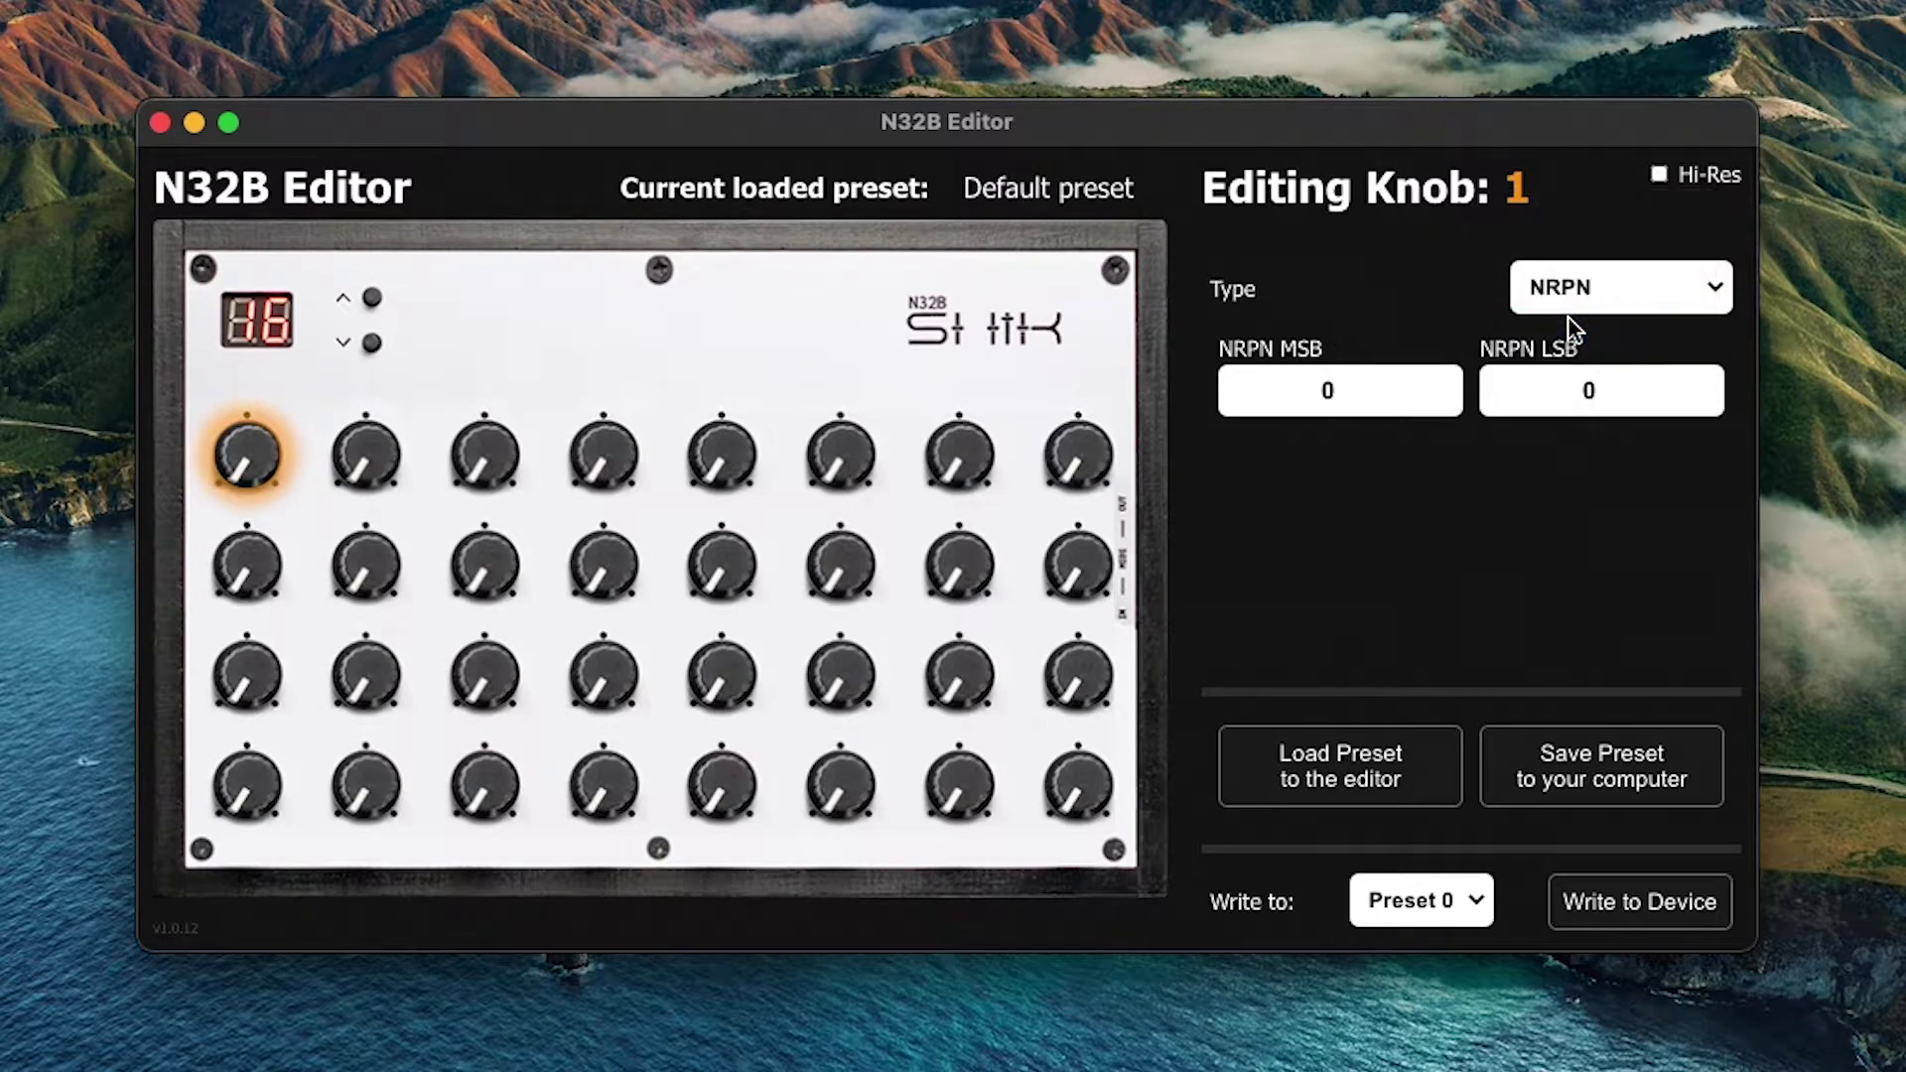
{"action": "left_click", "coordinate": [1437, 383]}
{"action": "left_click", "coordinate": [1438, 383]}
{"action": "left_click", "coordinate": [1698, 383]}
{"action": "left_click", "coordinate": [1698, 383]}
{"action": "left_click", "coordinate": [1698, 385]}
Set knob 1 to Disable Knob and switch its type back to Control Change
{"action": "left_click", "coordinate": [1628, 282]}
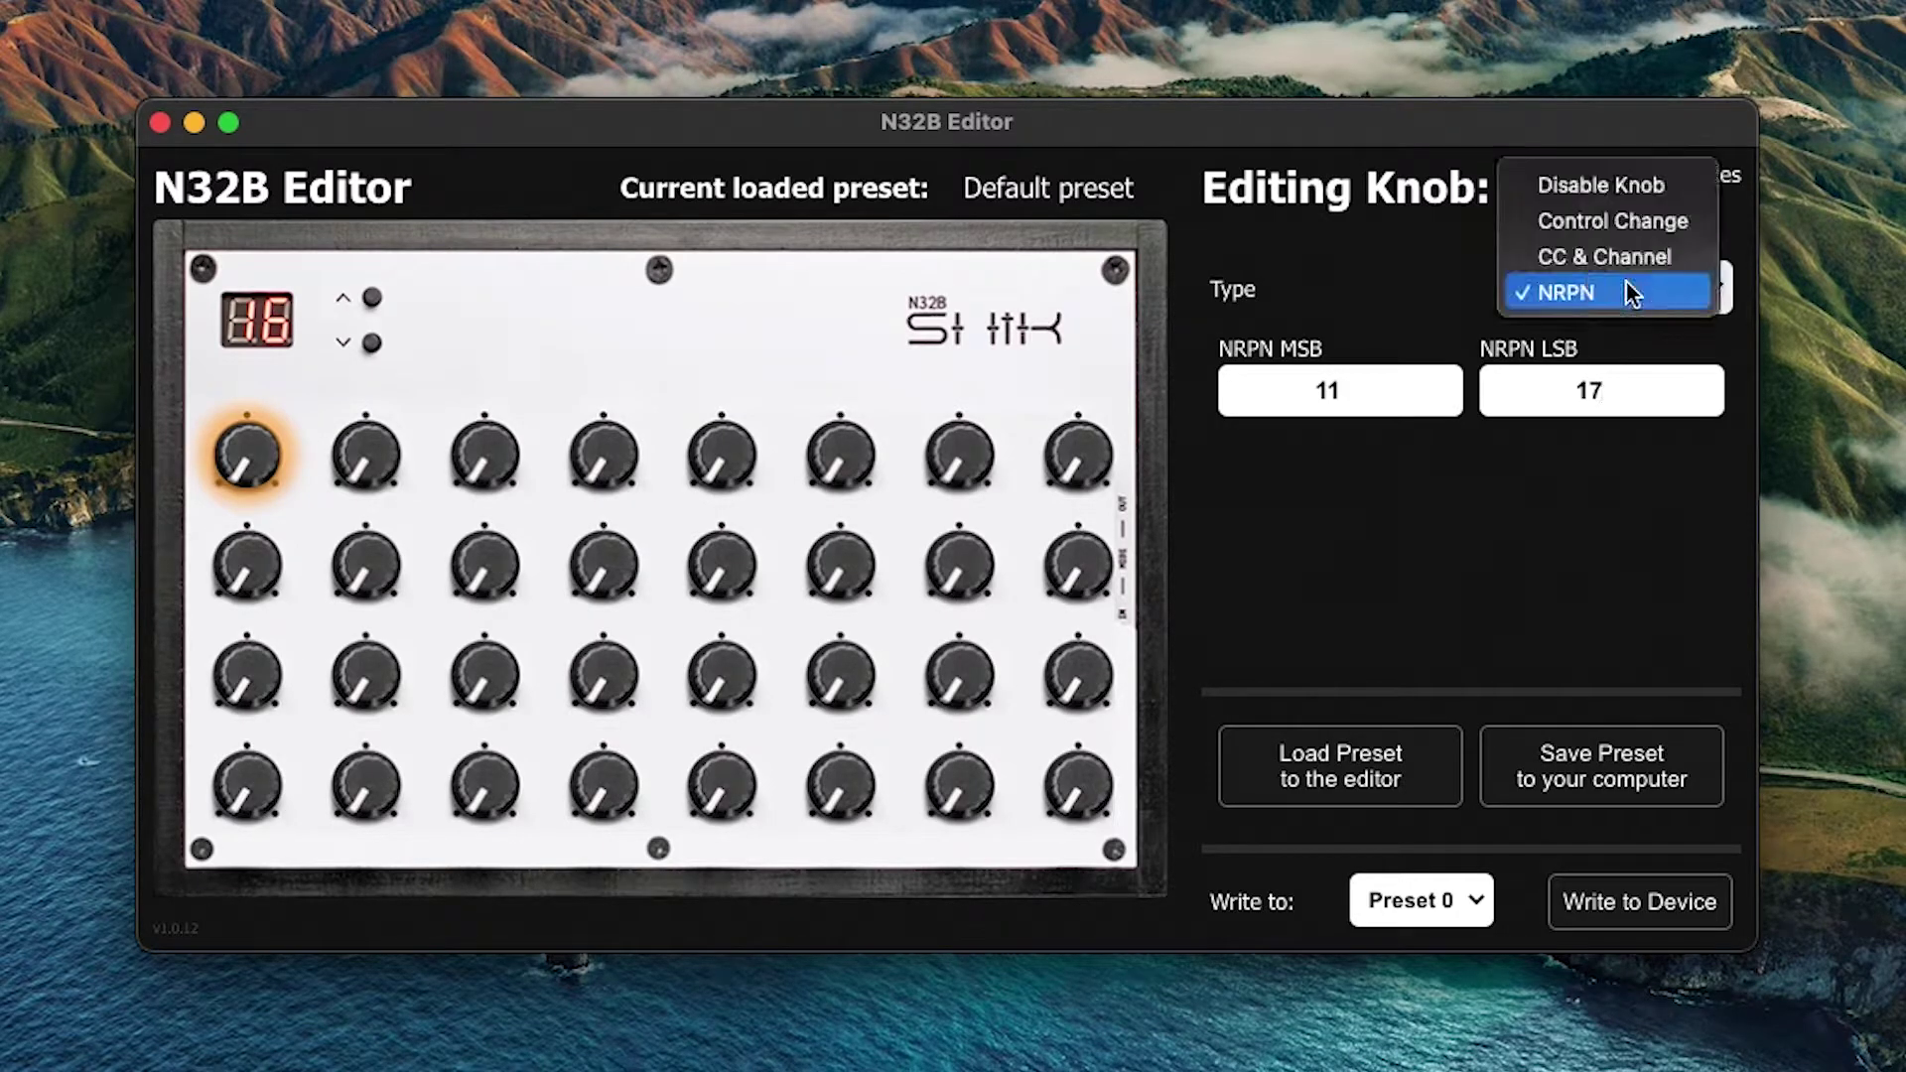
{"action": "left_click", "coordinate": [1580, 183]}
{"action": "left_click", "coordinate": [1559, 284]}
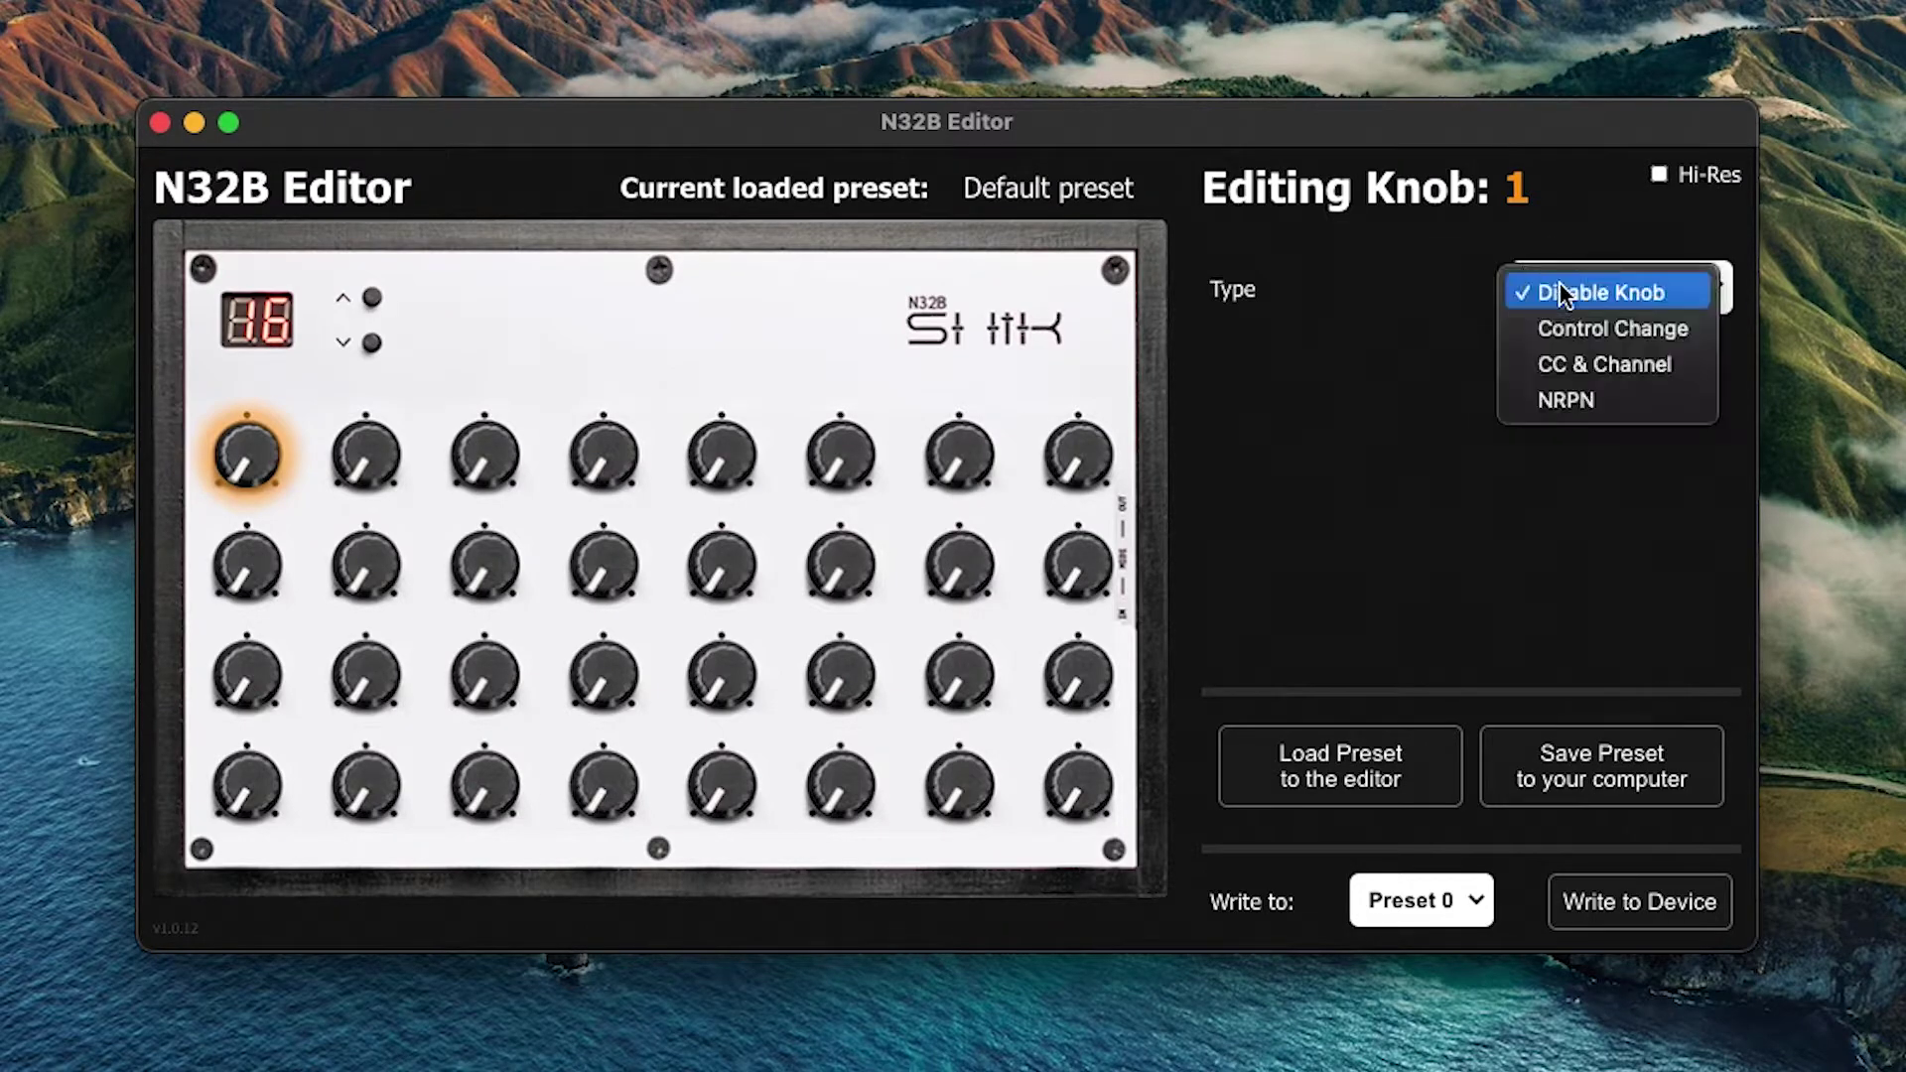
{"action": "left_click", "coordinate": [1616, 326]}
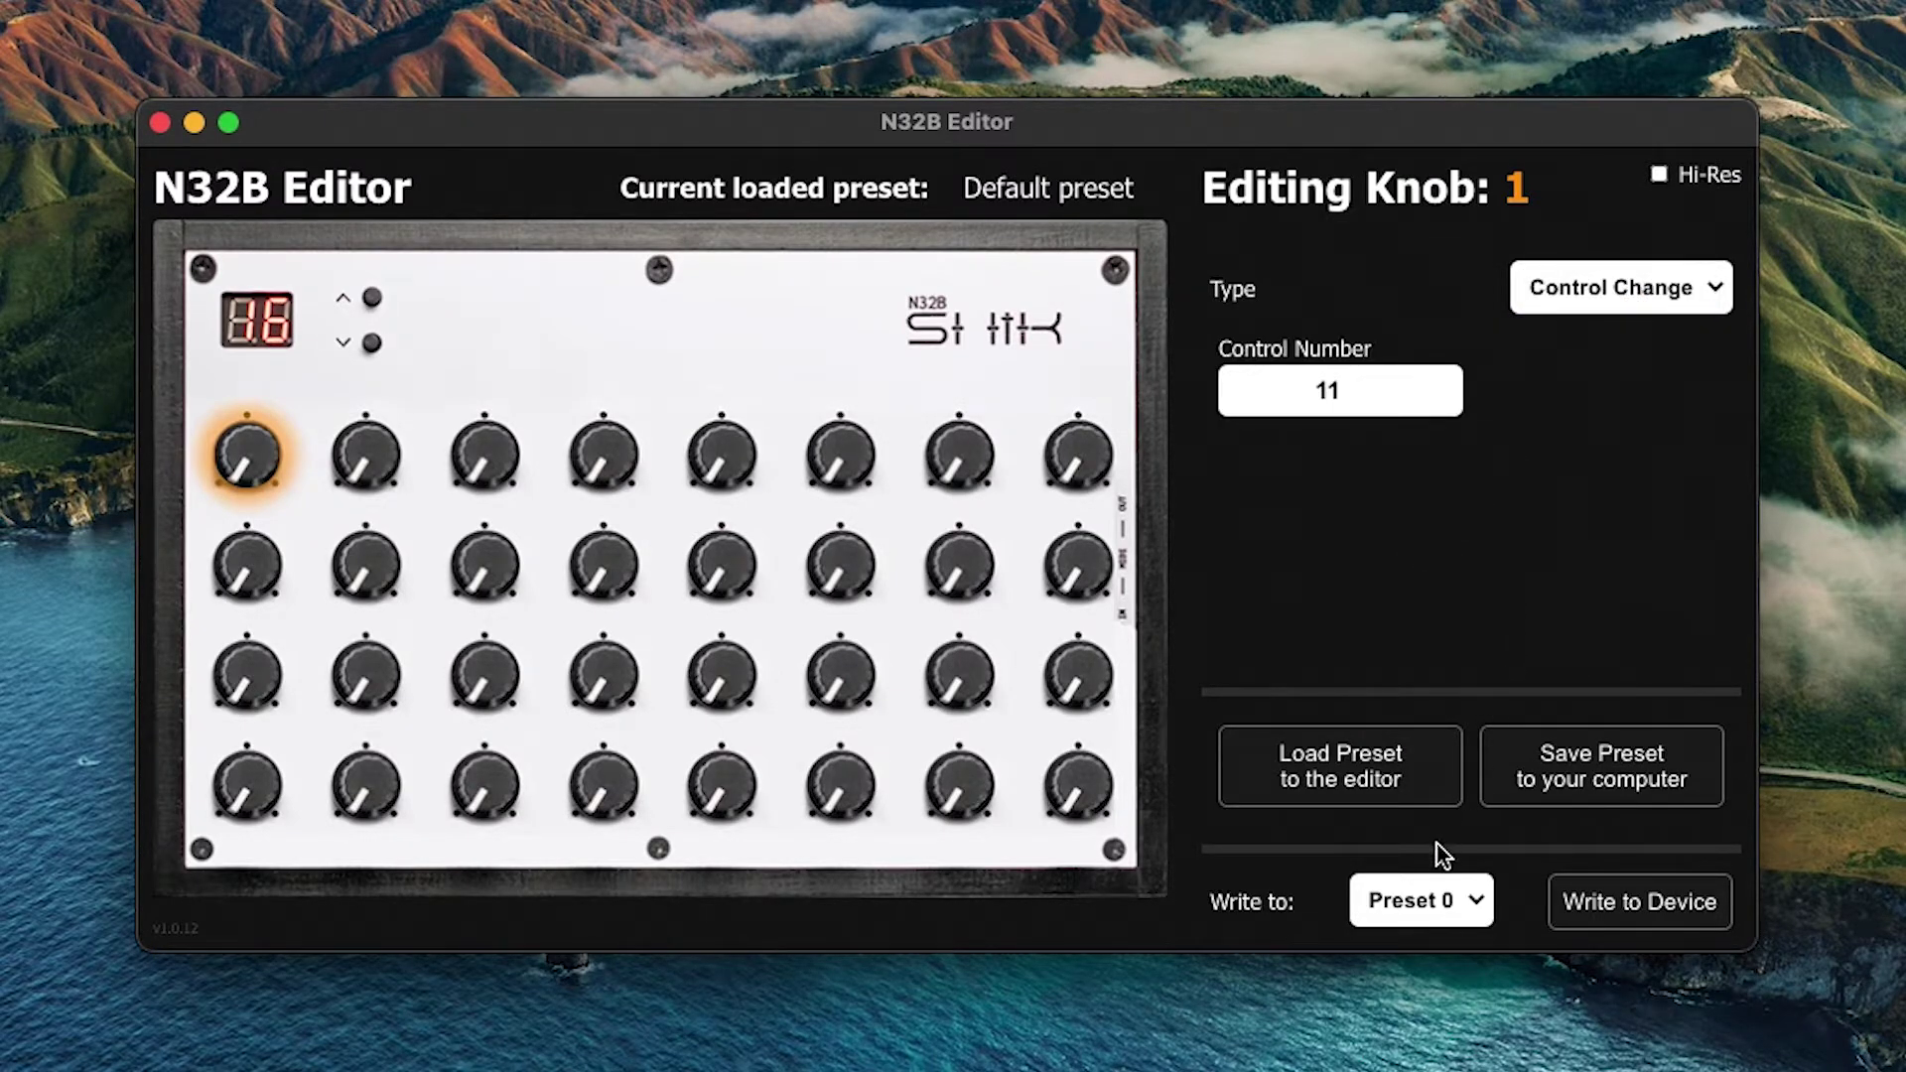
{"action": "left_click", "coordinate": [1430, 903]}
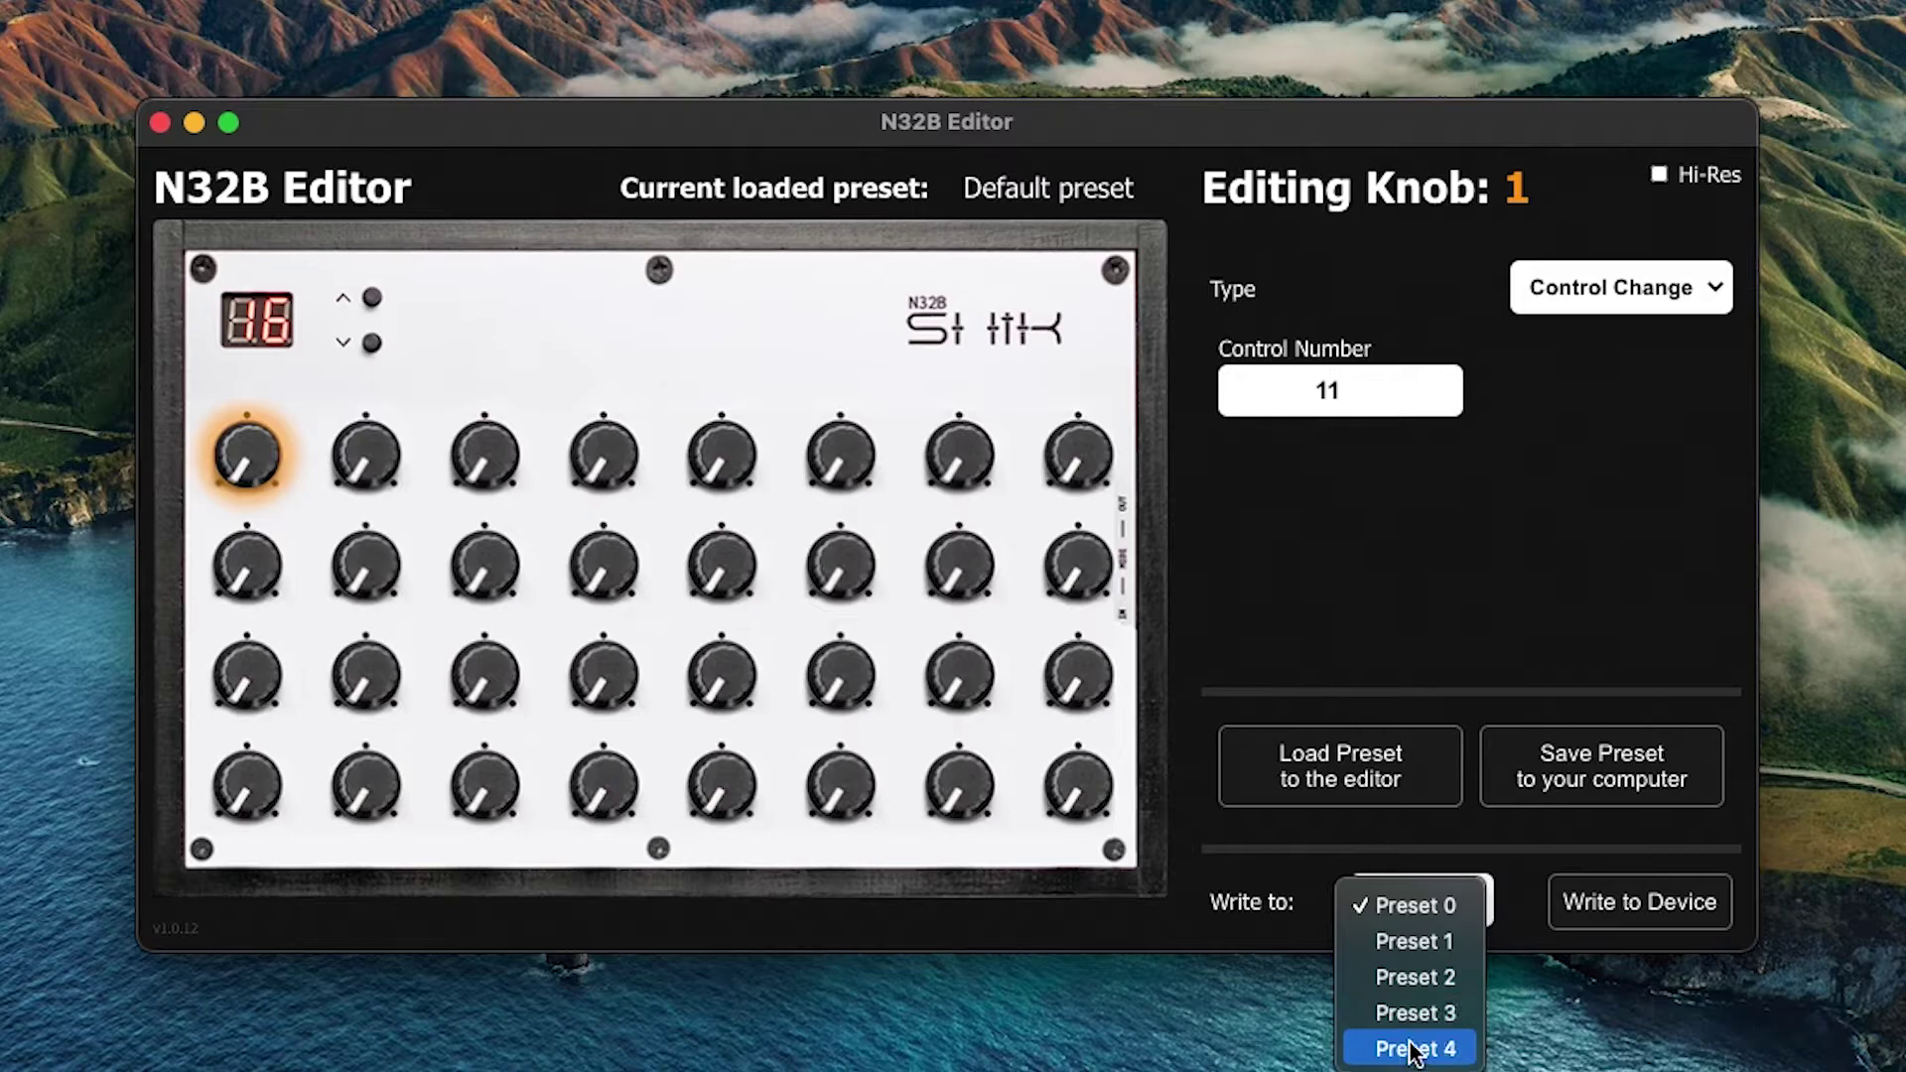
{"action": "left_click", "coordinate": [1469, 636]}
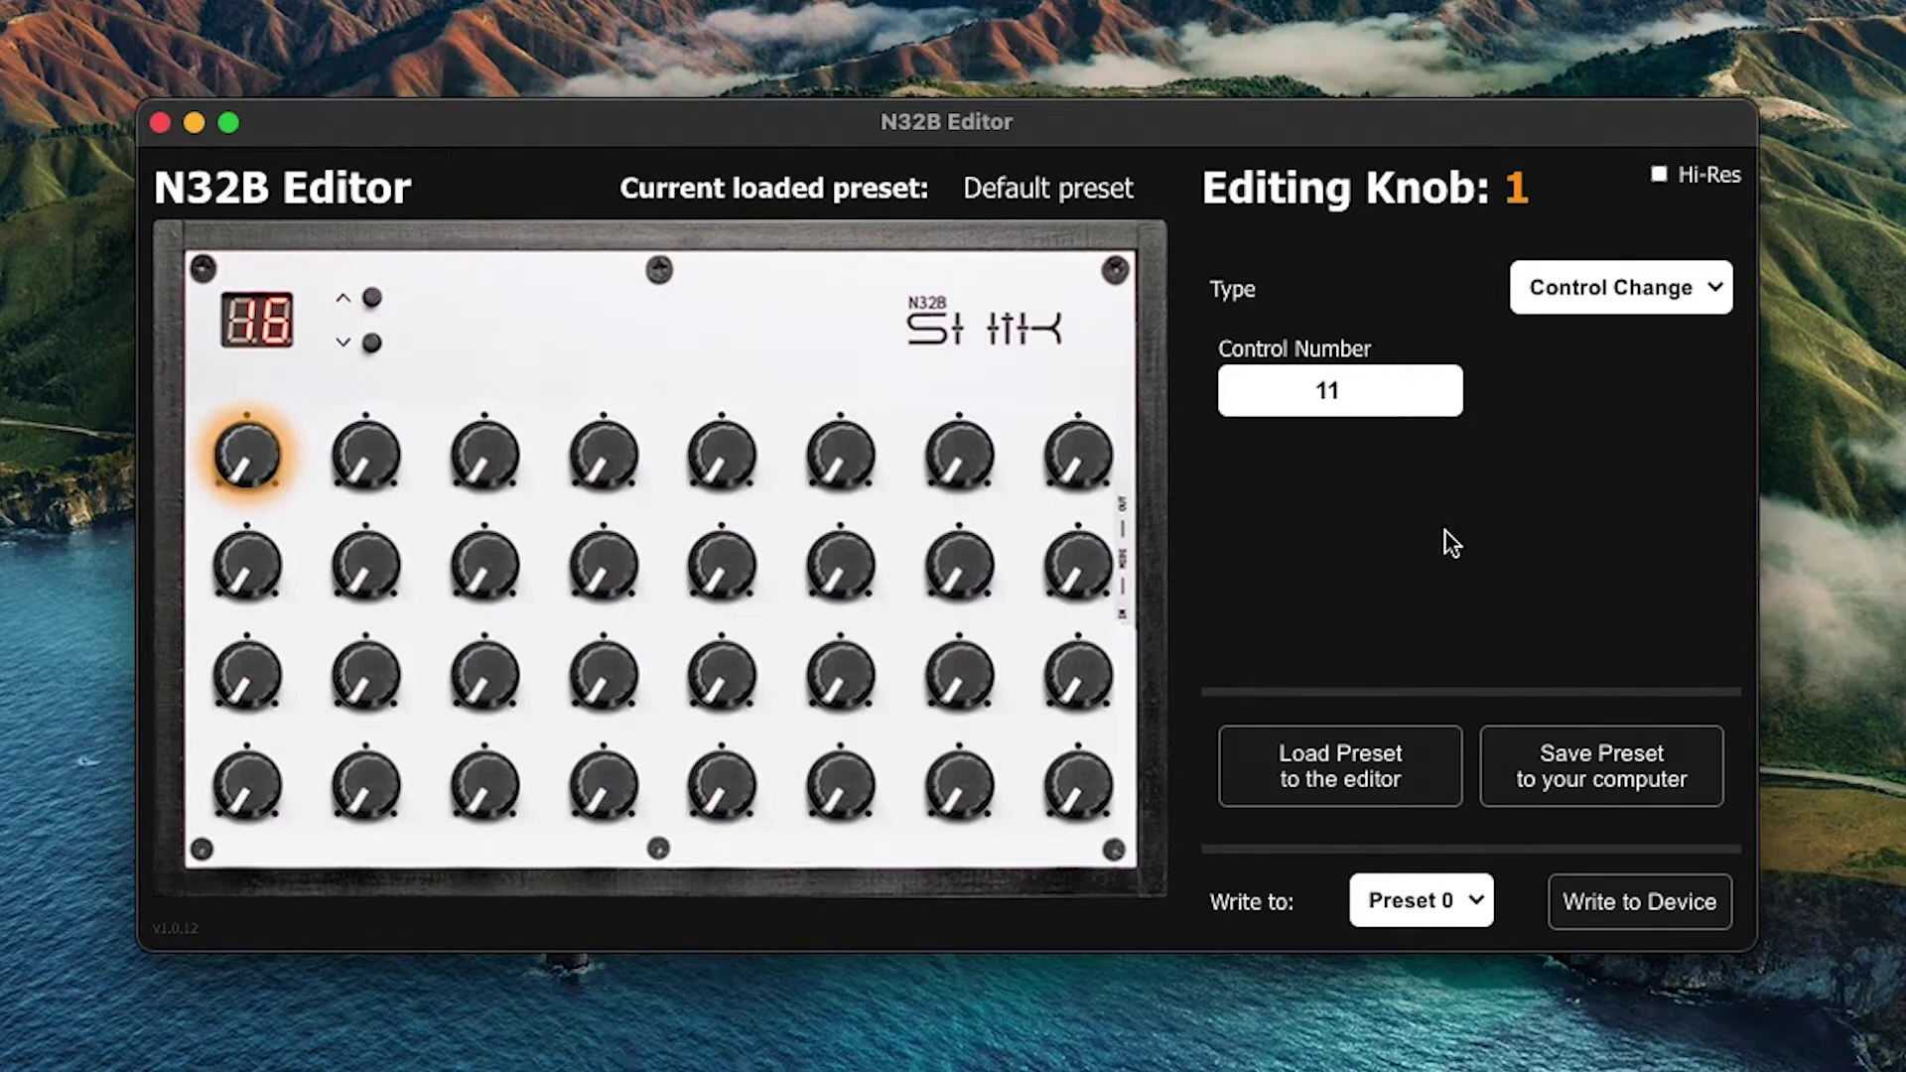
Set knob 2's type to CC & Channel with channel 7 and control number 32
{"action": "left_click", "coordinate": [355, 475]}
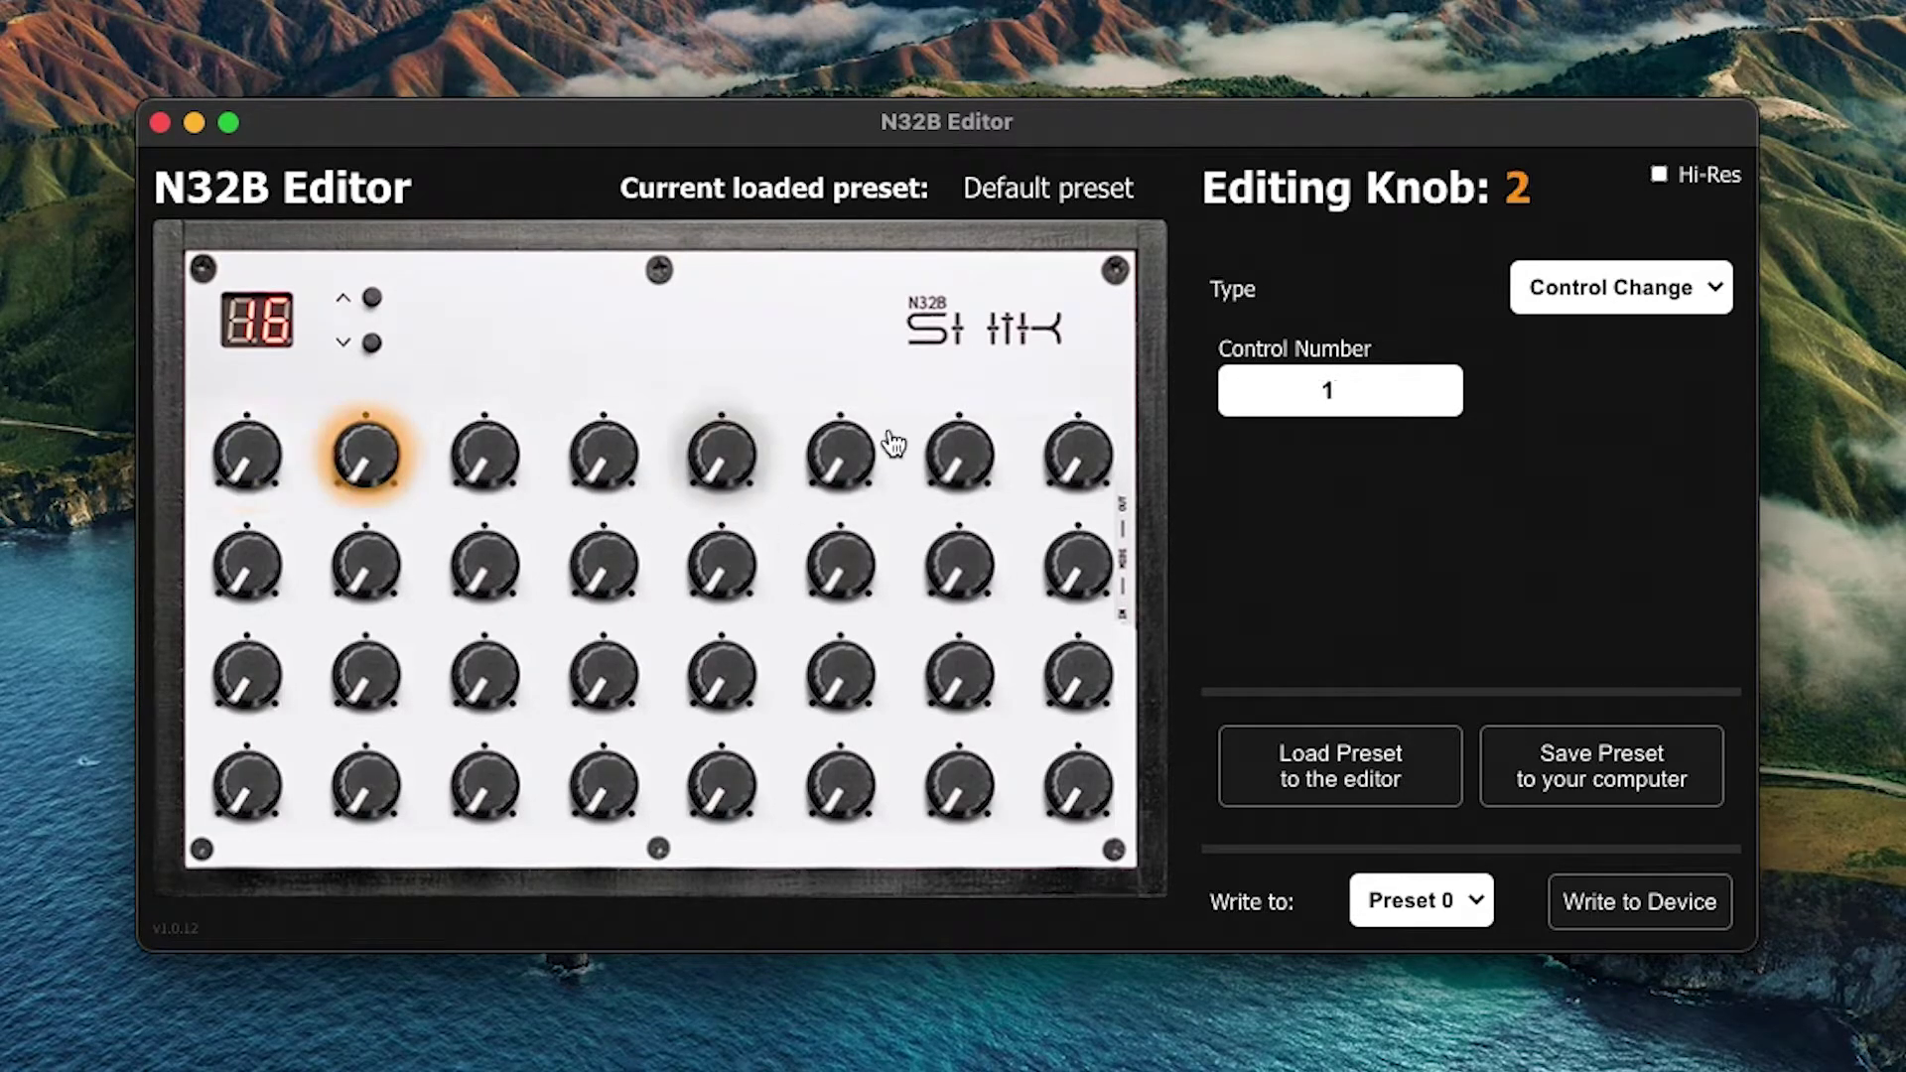
{"action": "left_click", "coordinate": [1578, 292]}
{"action": "left_click", "coordinate": [1516, 331]}
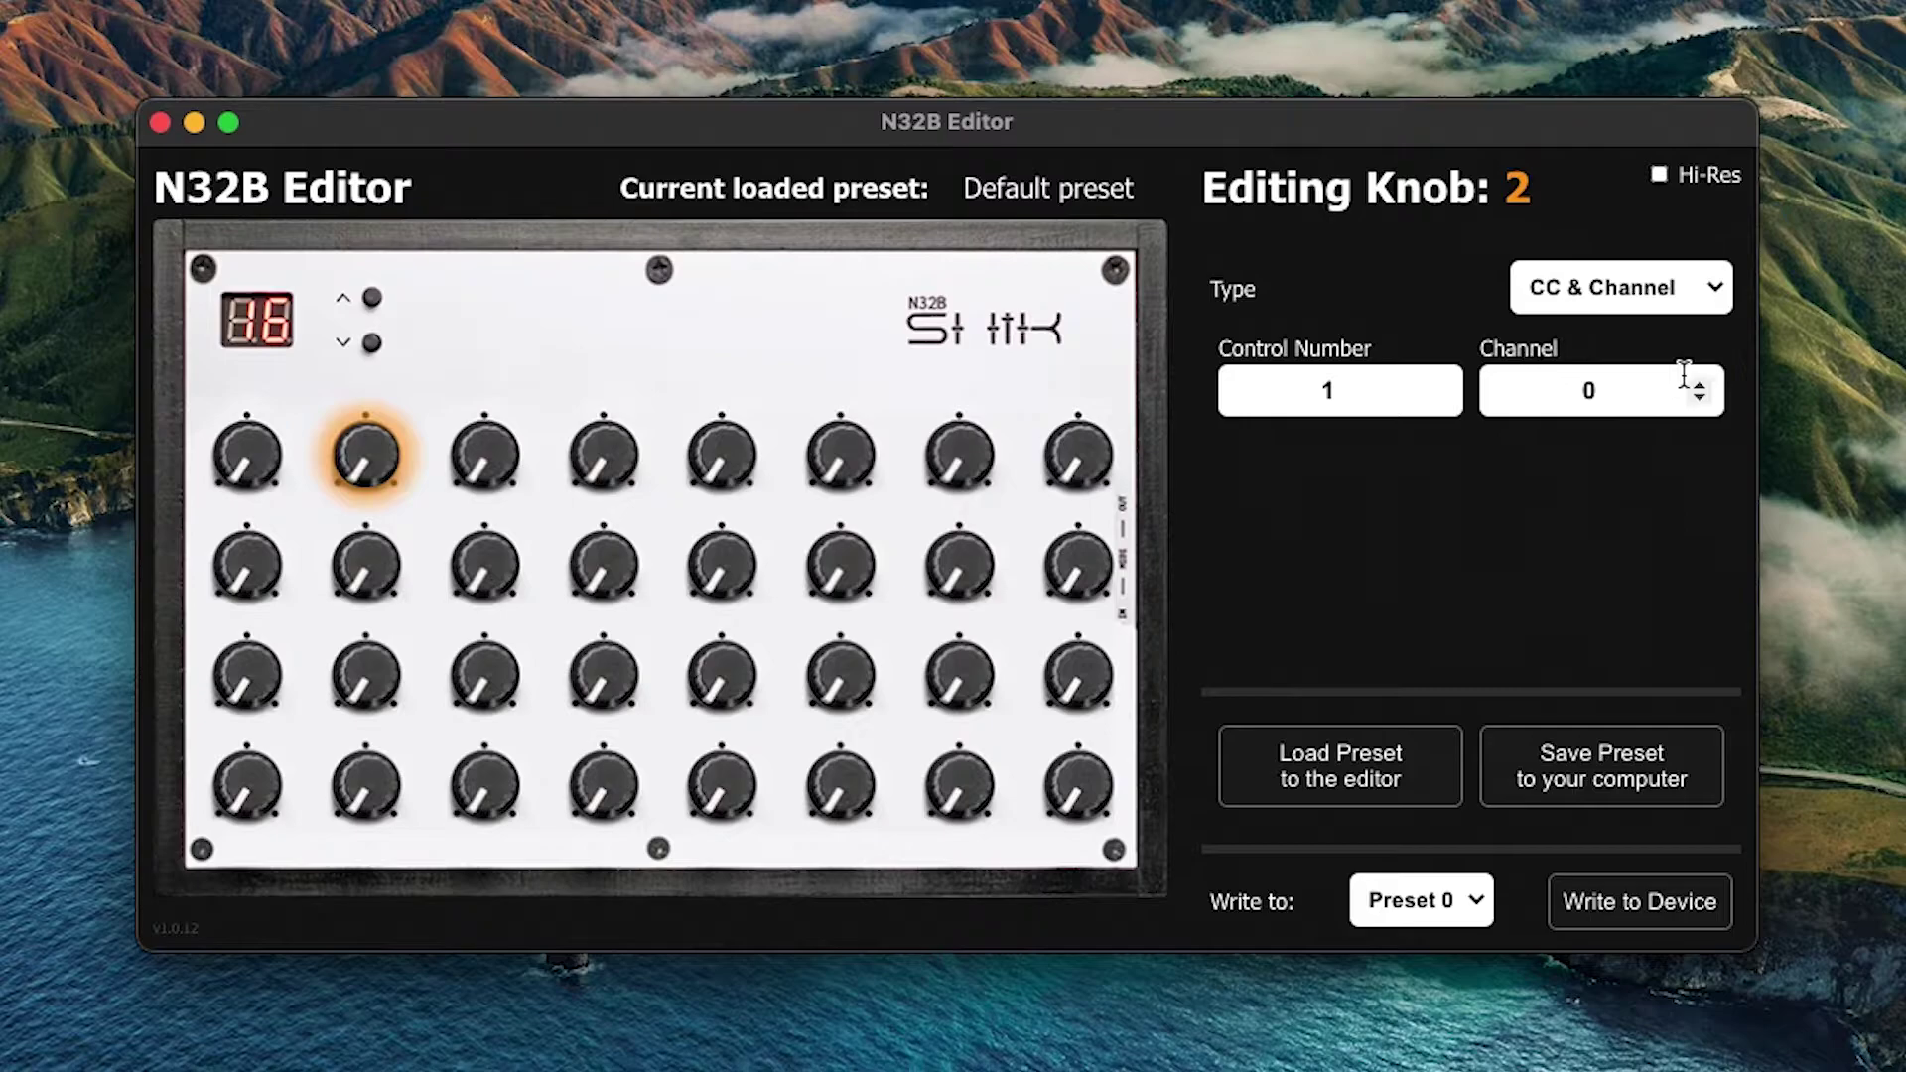
{"action": "left_click", "coordinate": [1698, 383]}
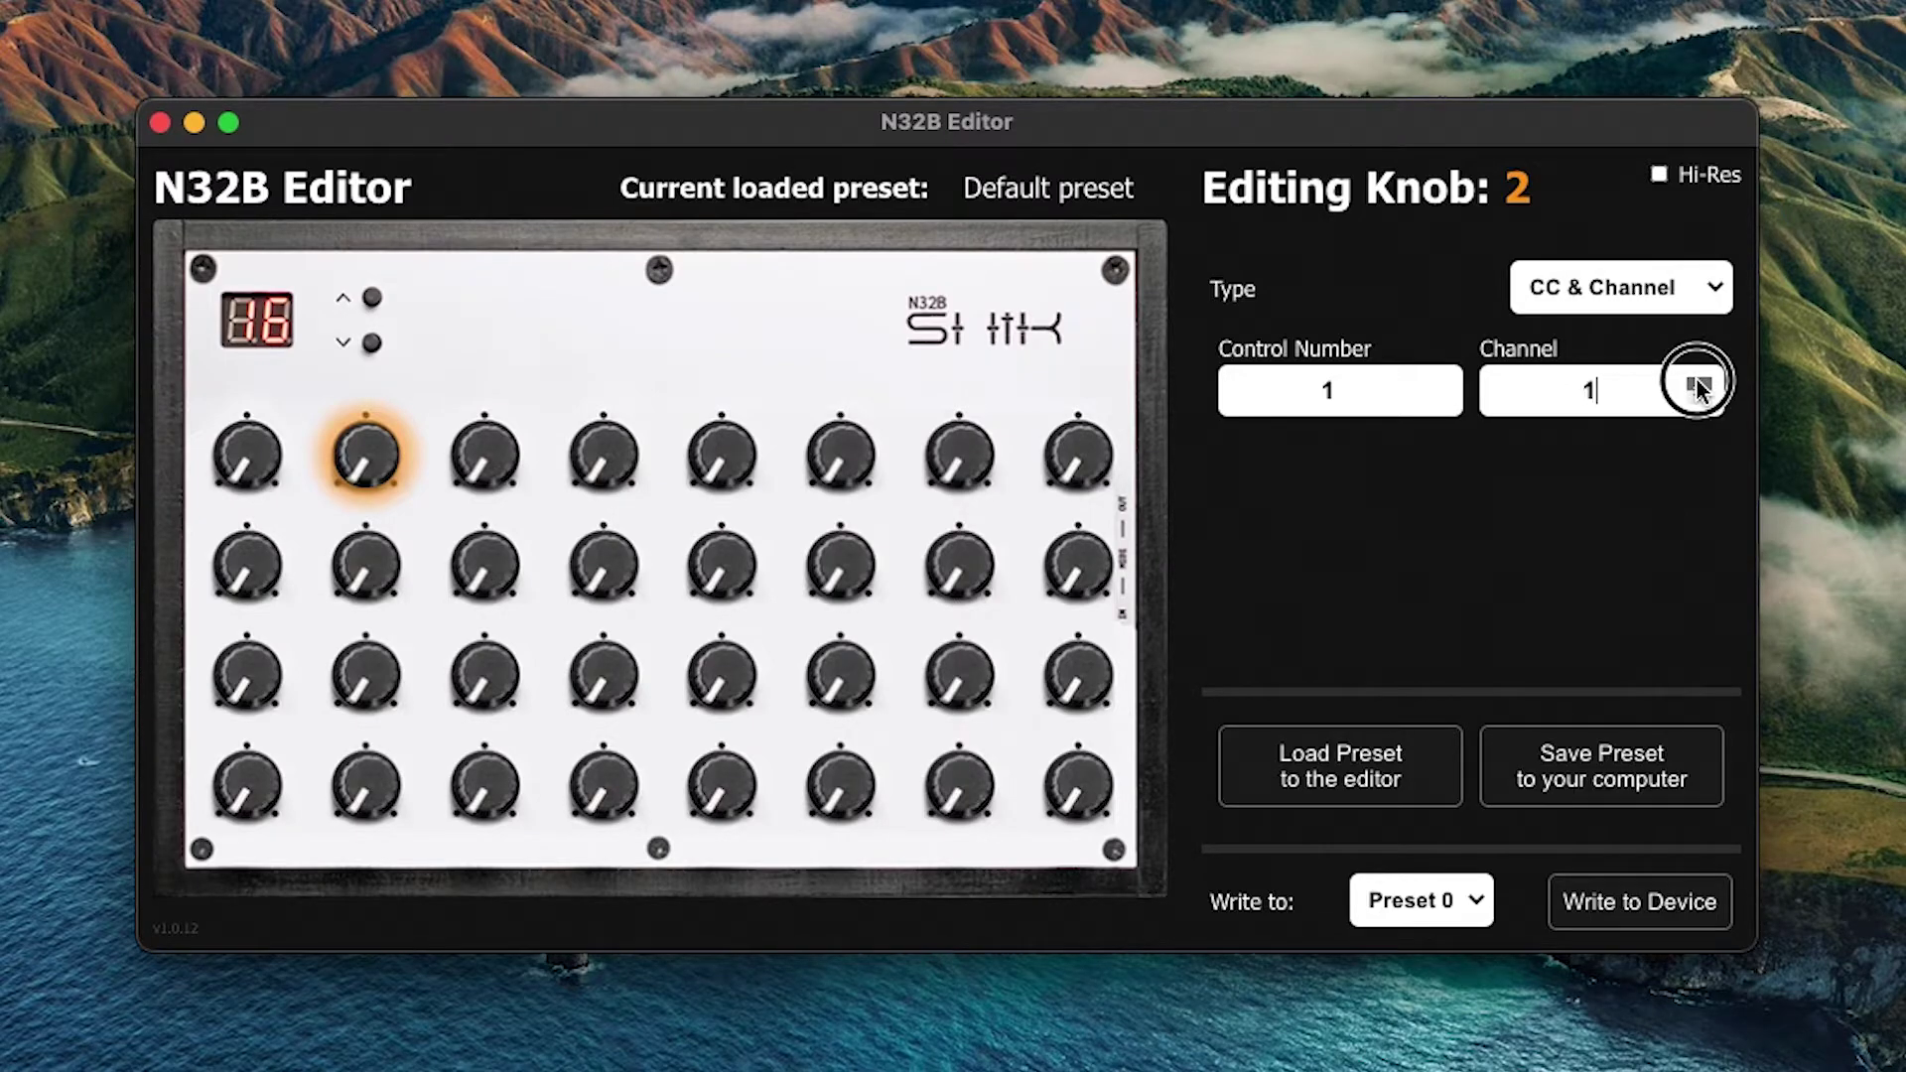
{"action": "left_click", "coordinate": [1435, 386]}
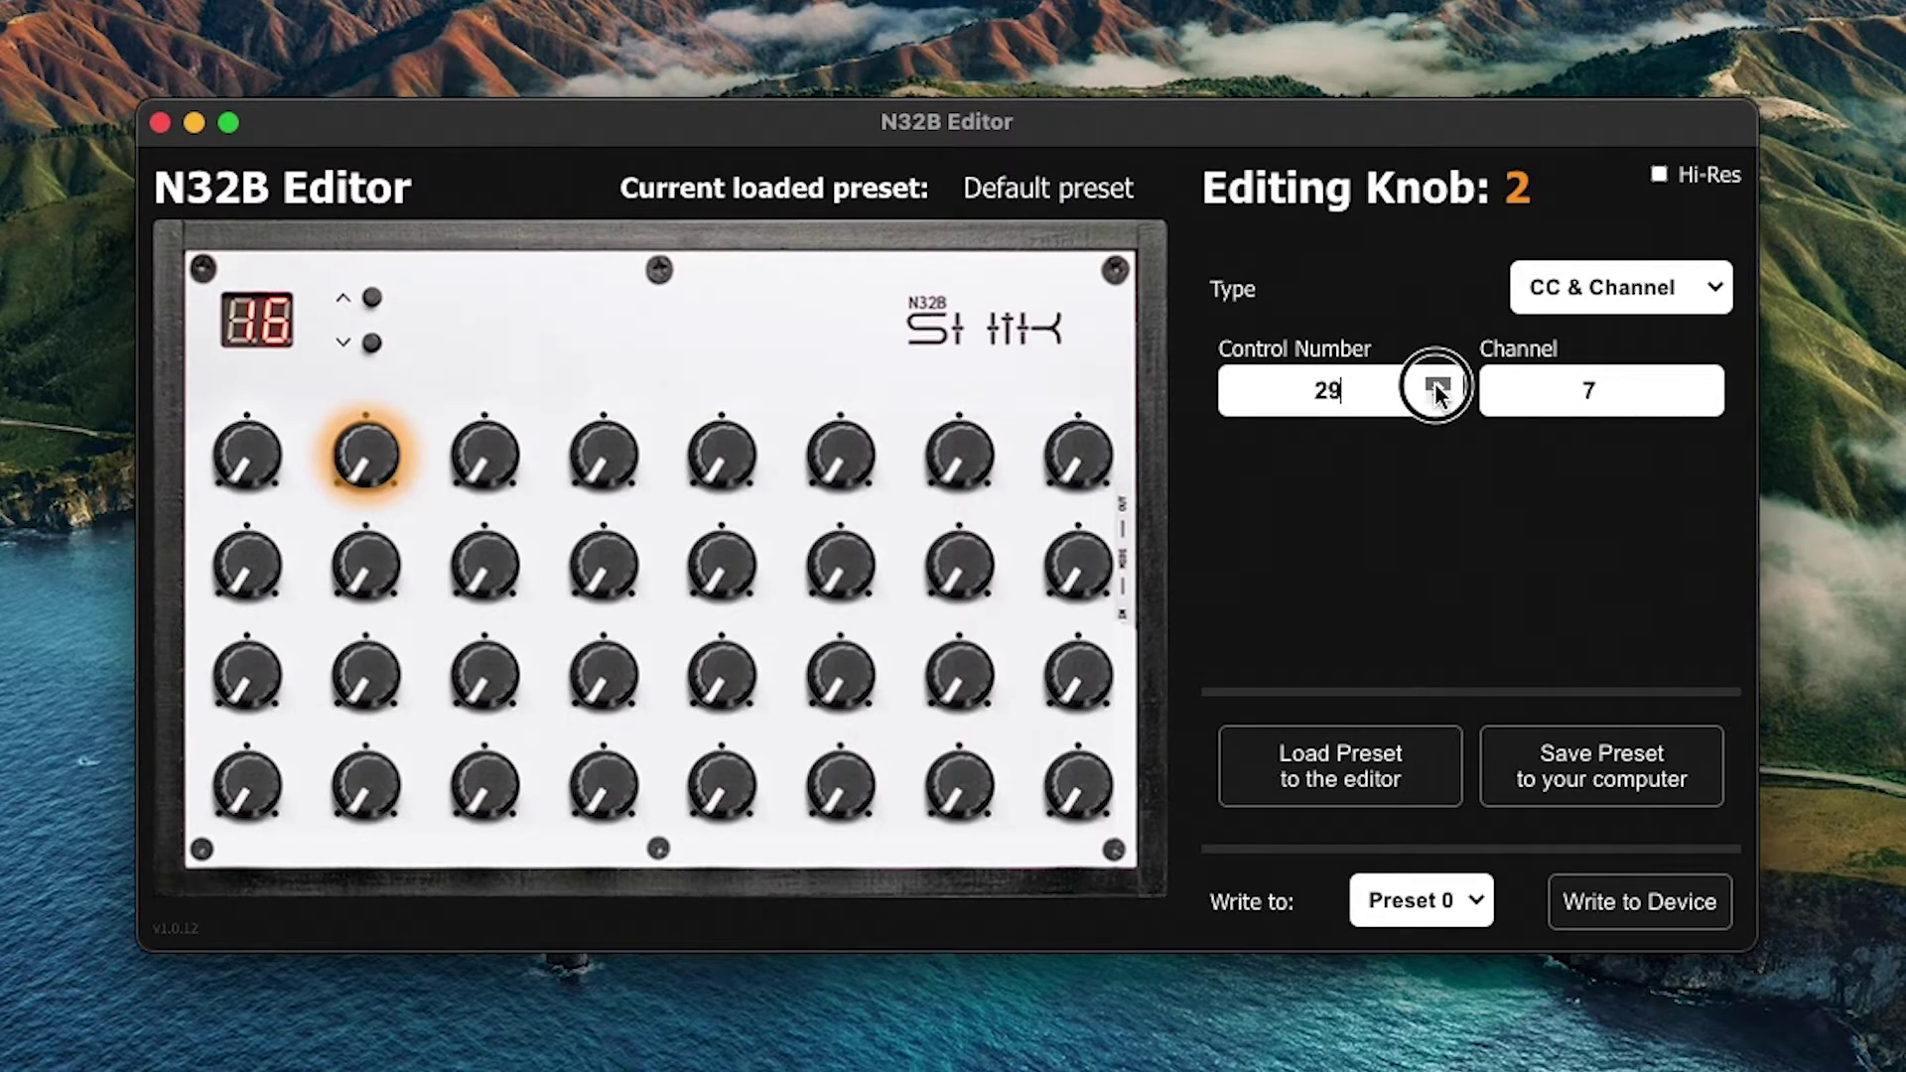
Set knob 3's type to NRPN with an MSB of 7 and an LSB of 4
{"action": "left_click", "coordinate": [484, 452]}
{"action": "left_click", "coordinate": [1572, 289]}
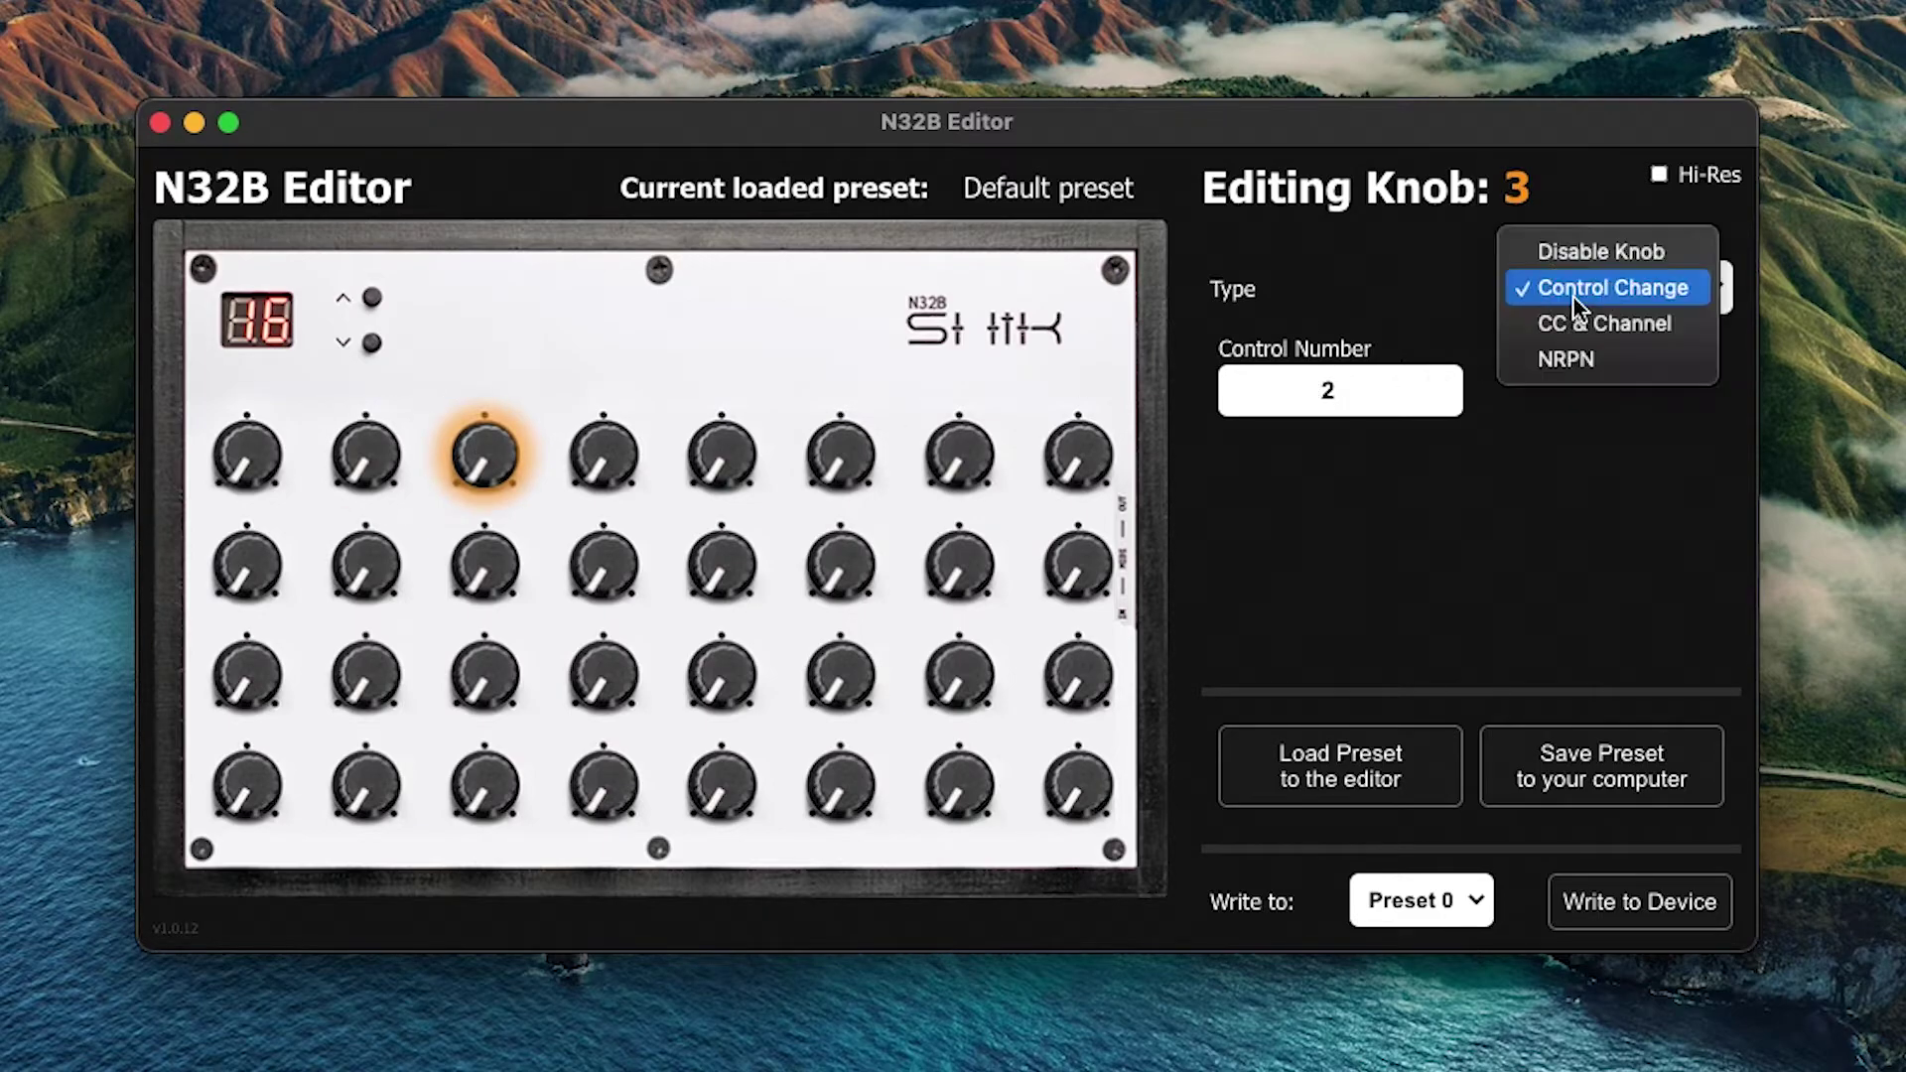
{"action": "left_click", "coordinate": [1554, 357]}
{"action": "left_click", "coordinate": [1437, 386]}
{"action": "left_click", "coordinate": [1699, 383]}
{"action": "left_click", "coordinate": [1699, 383]}
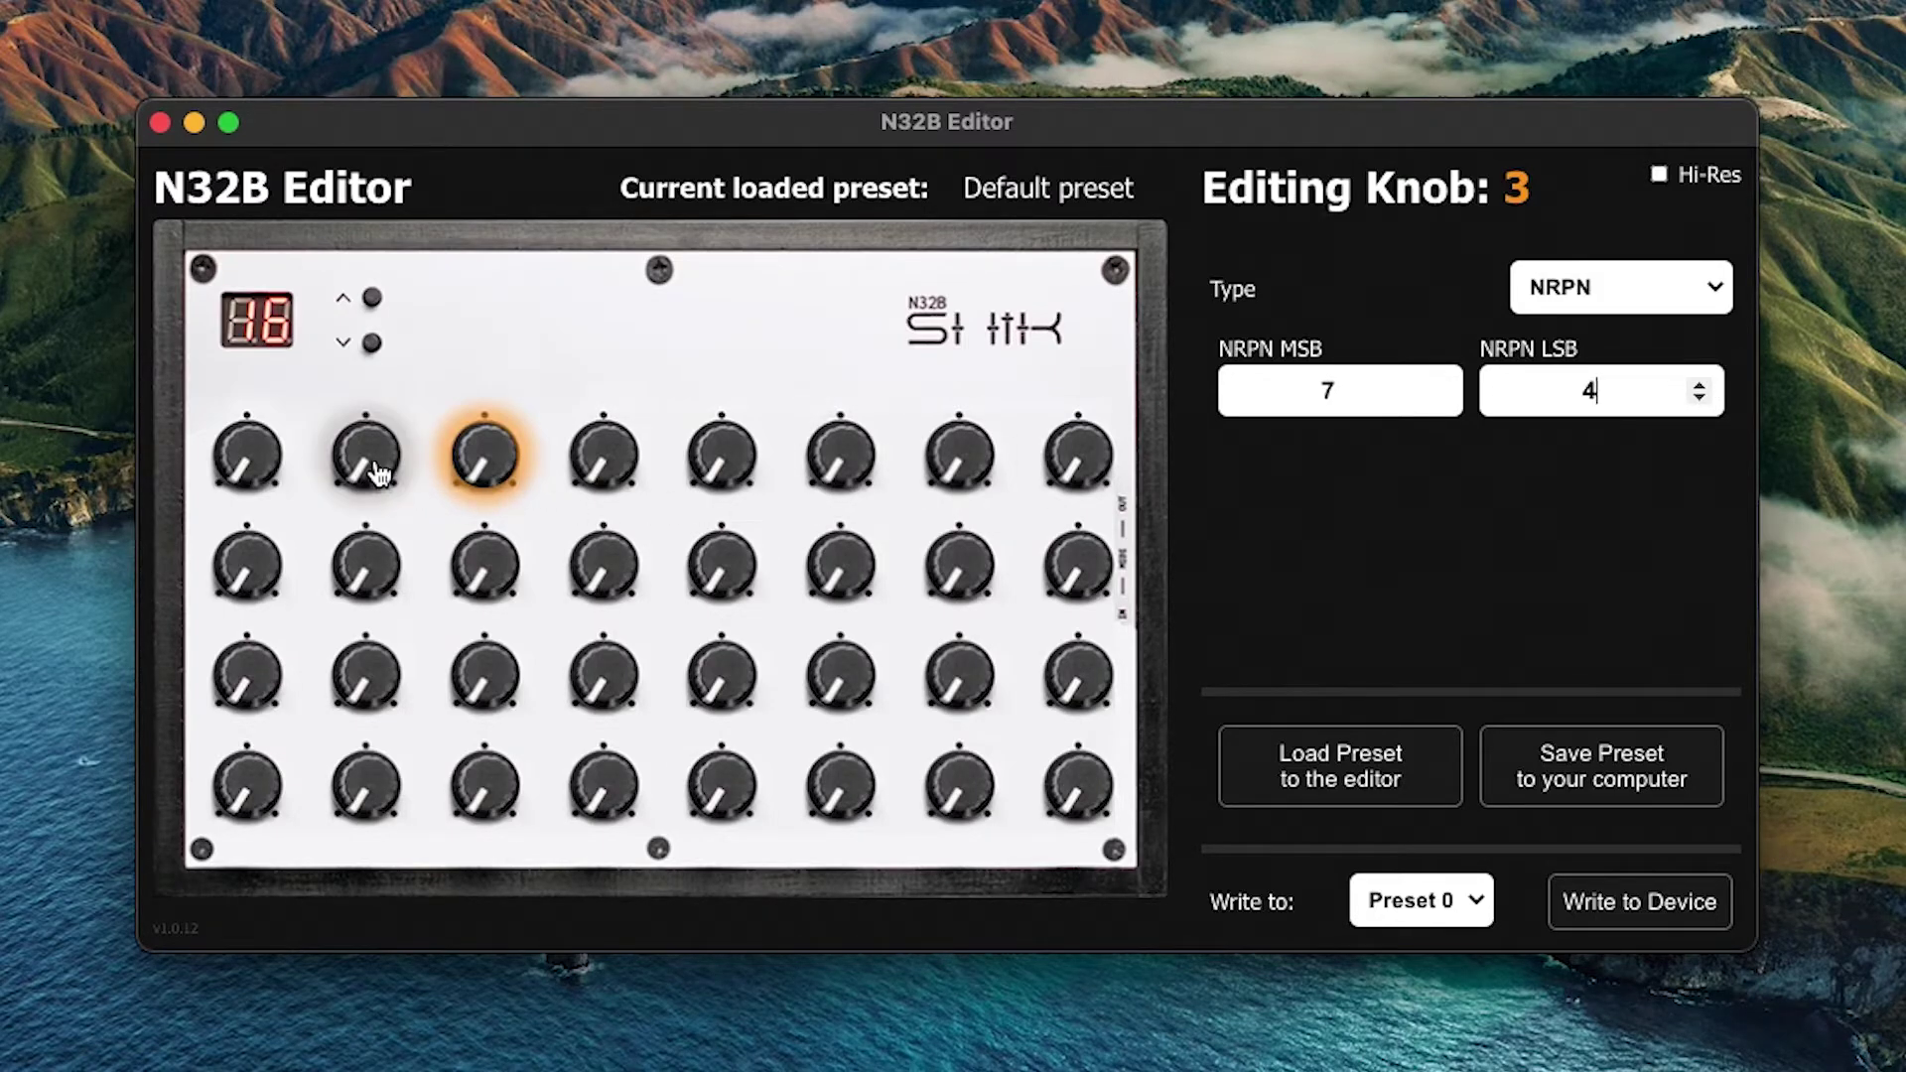
Review the assigned types and values of knobs 1, 2 and 3, finishing on knob 1
{"action": "left_click", "coordinate": [382, 475]}
{"action": "left_click", "coordinate": [227, 461]}
{"action": "left_click", "coordinate": [359, 465]}
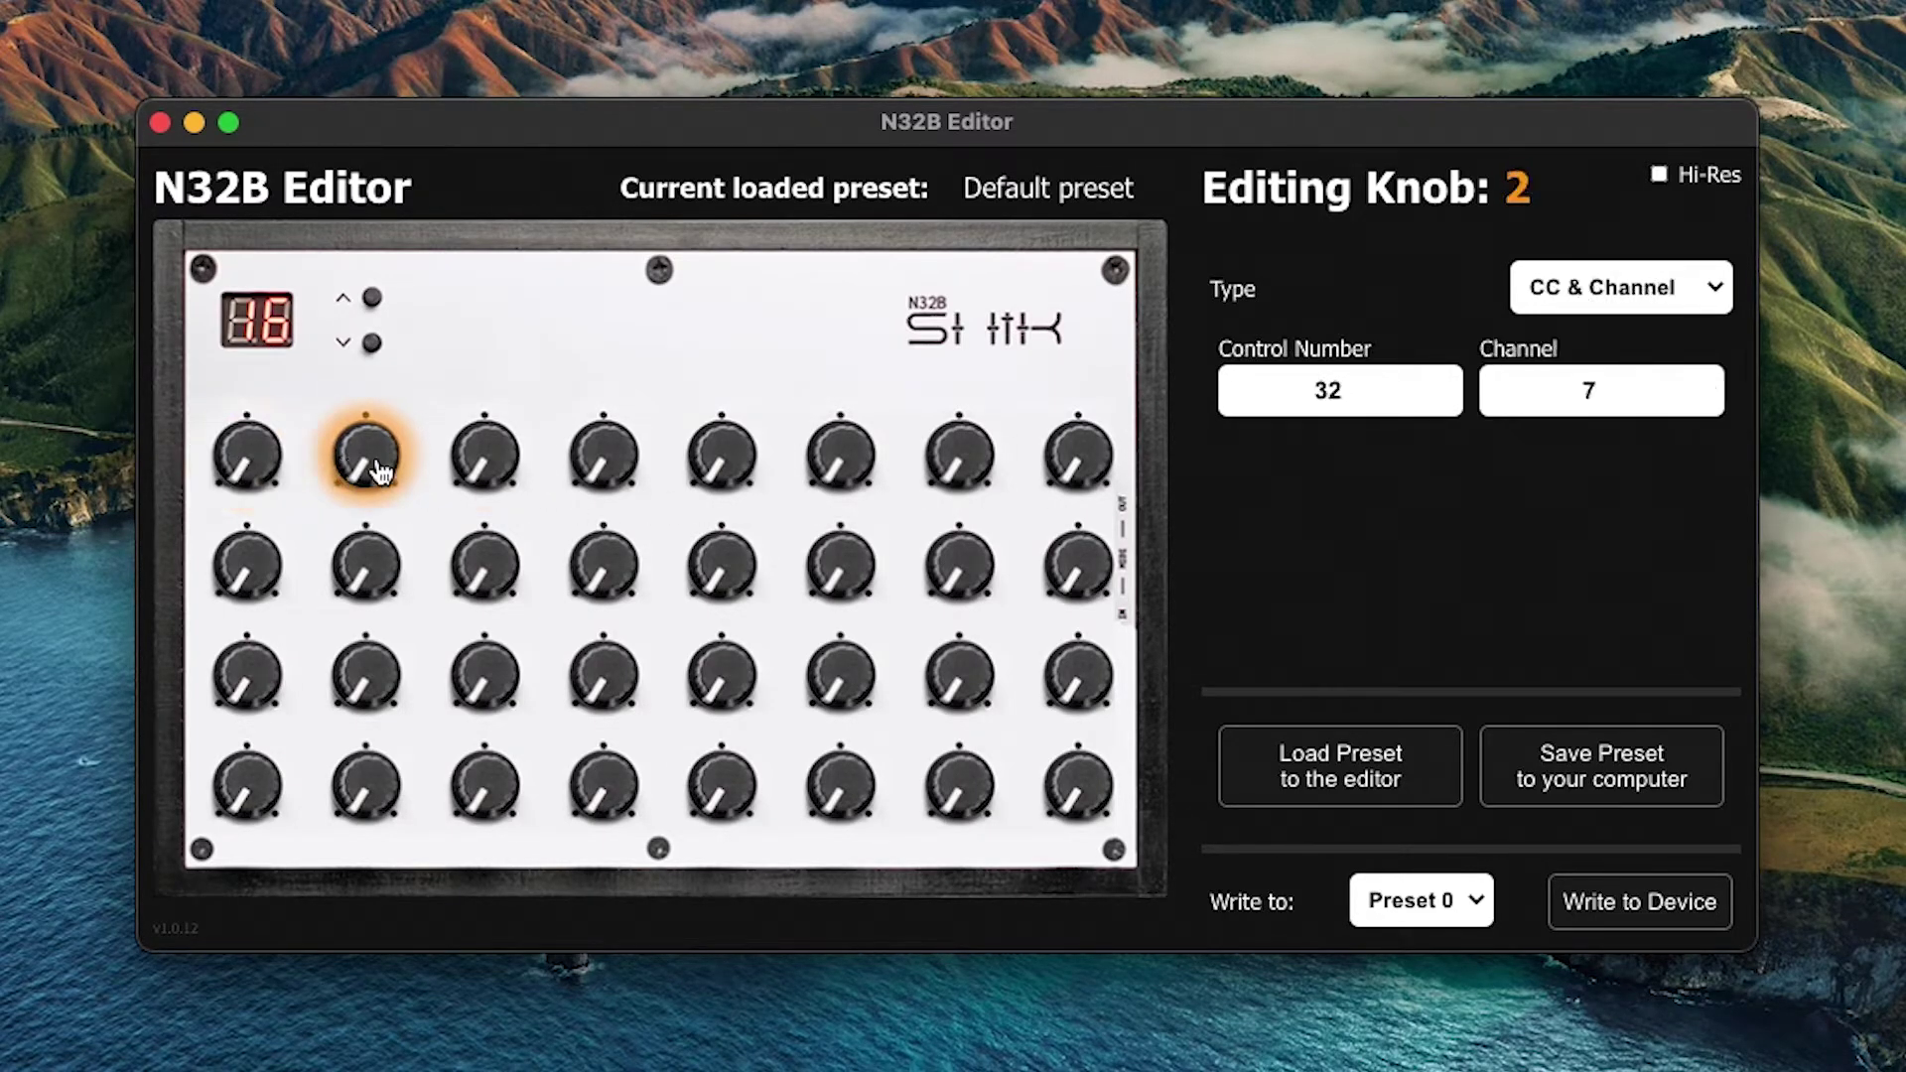
{"action": "left_click", "coordinate": [486, 461]}
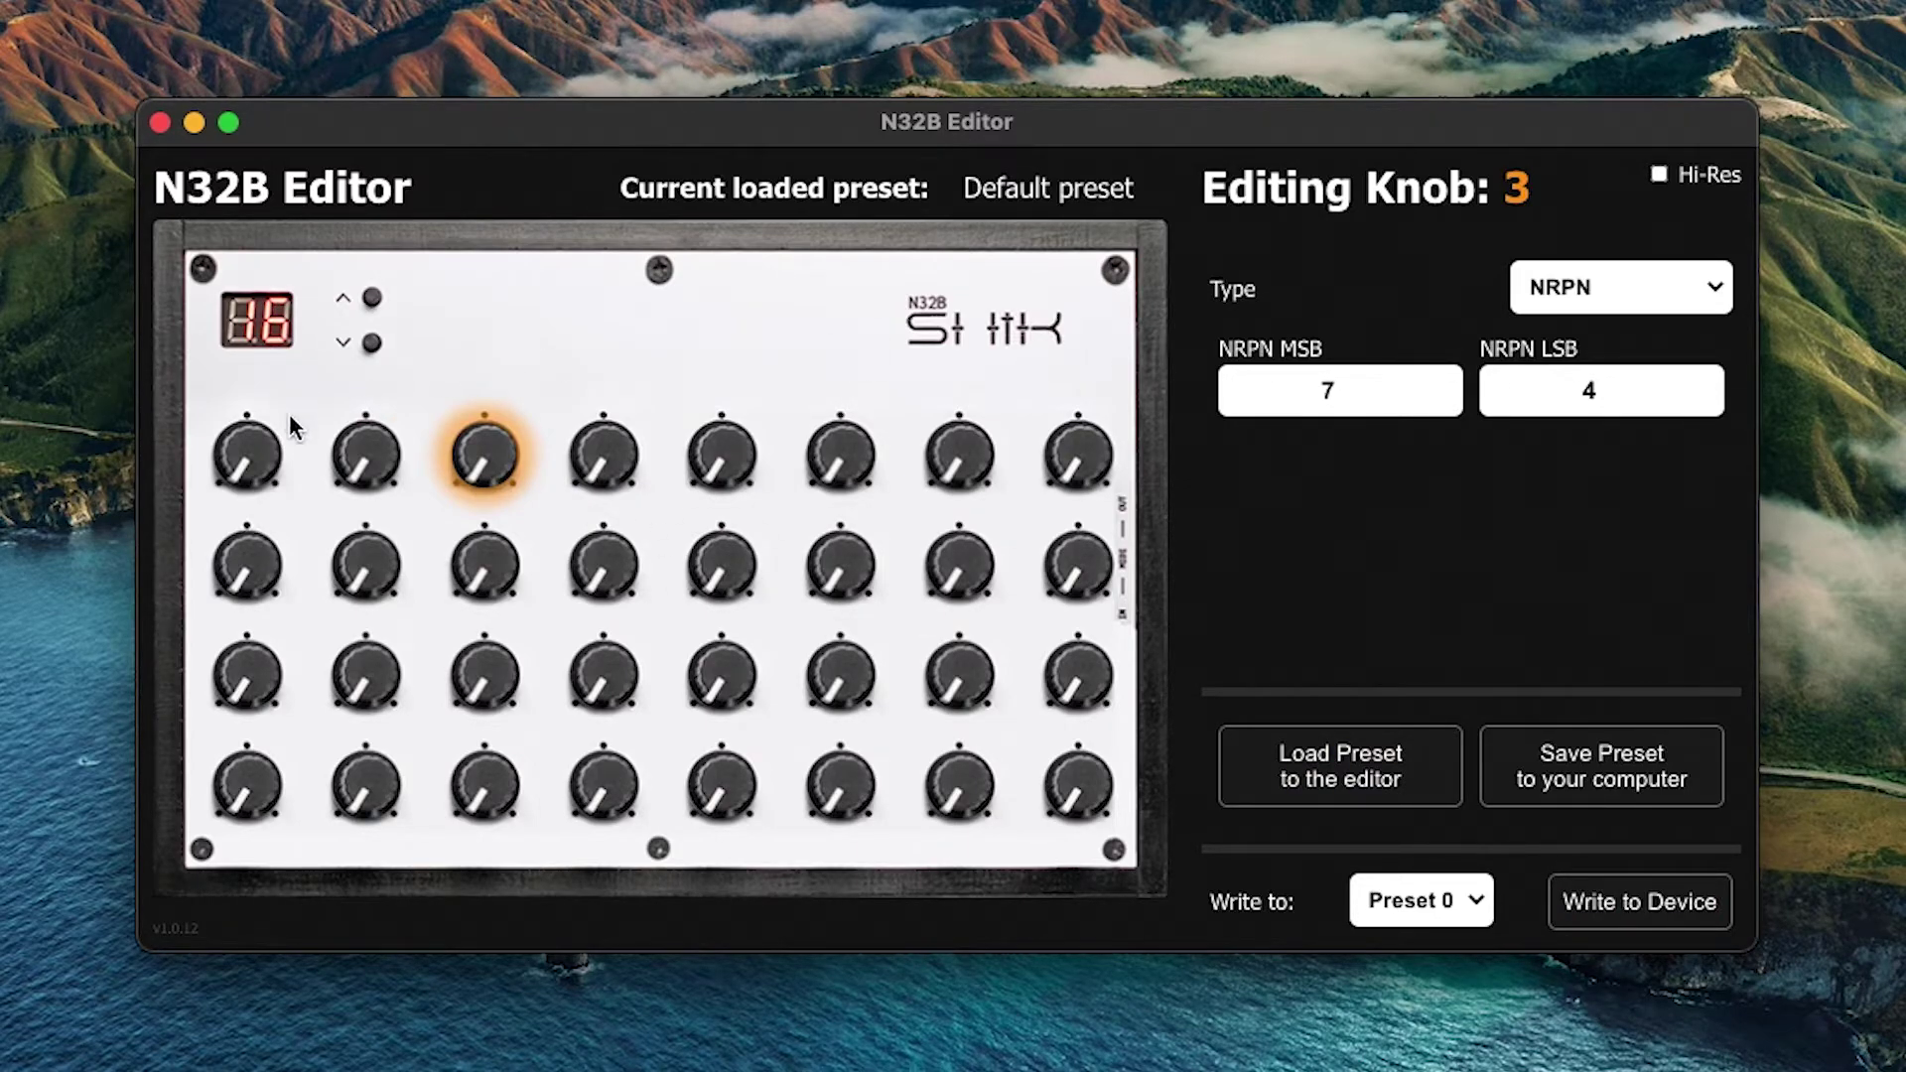
{"action": "left_click", "coordinate": [232, 445]}
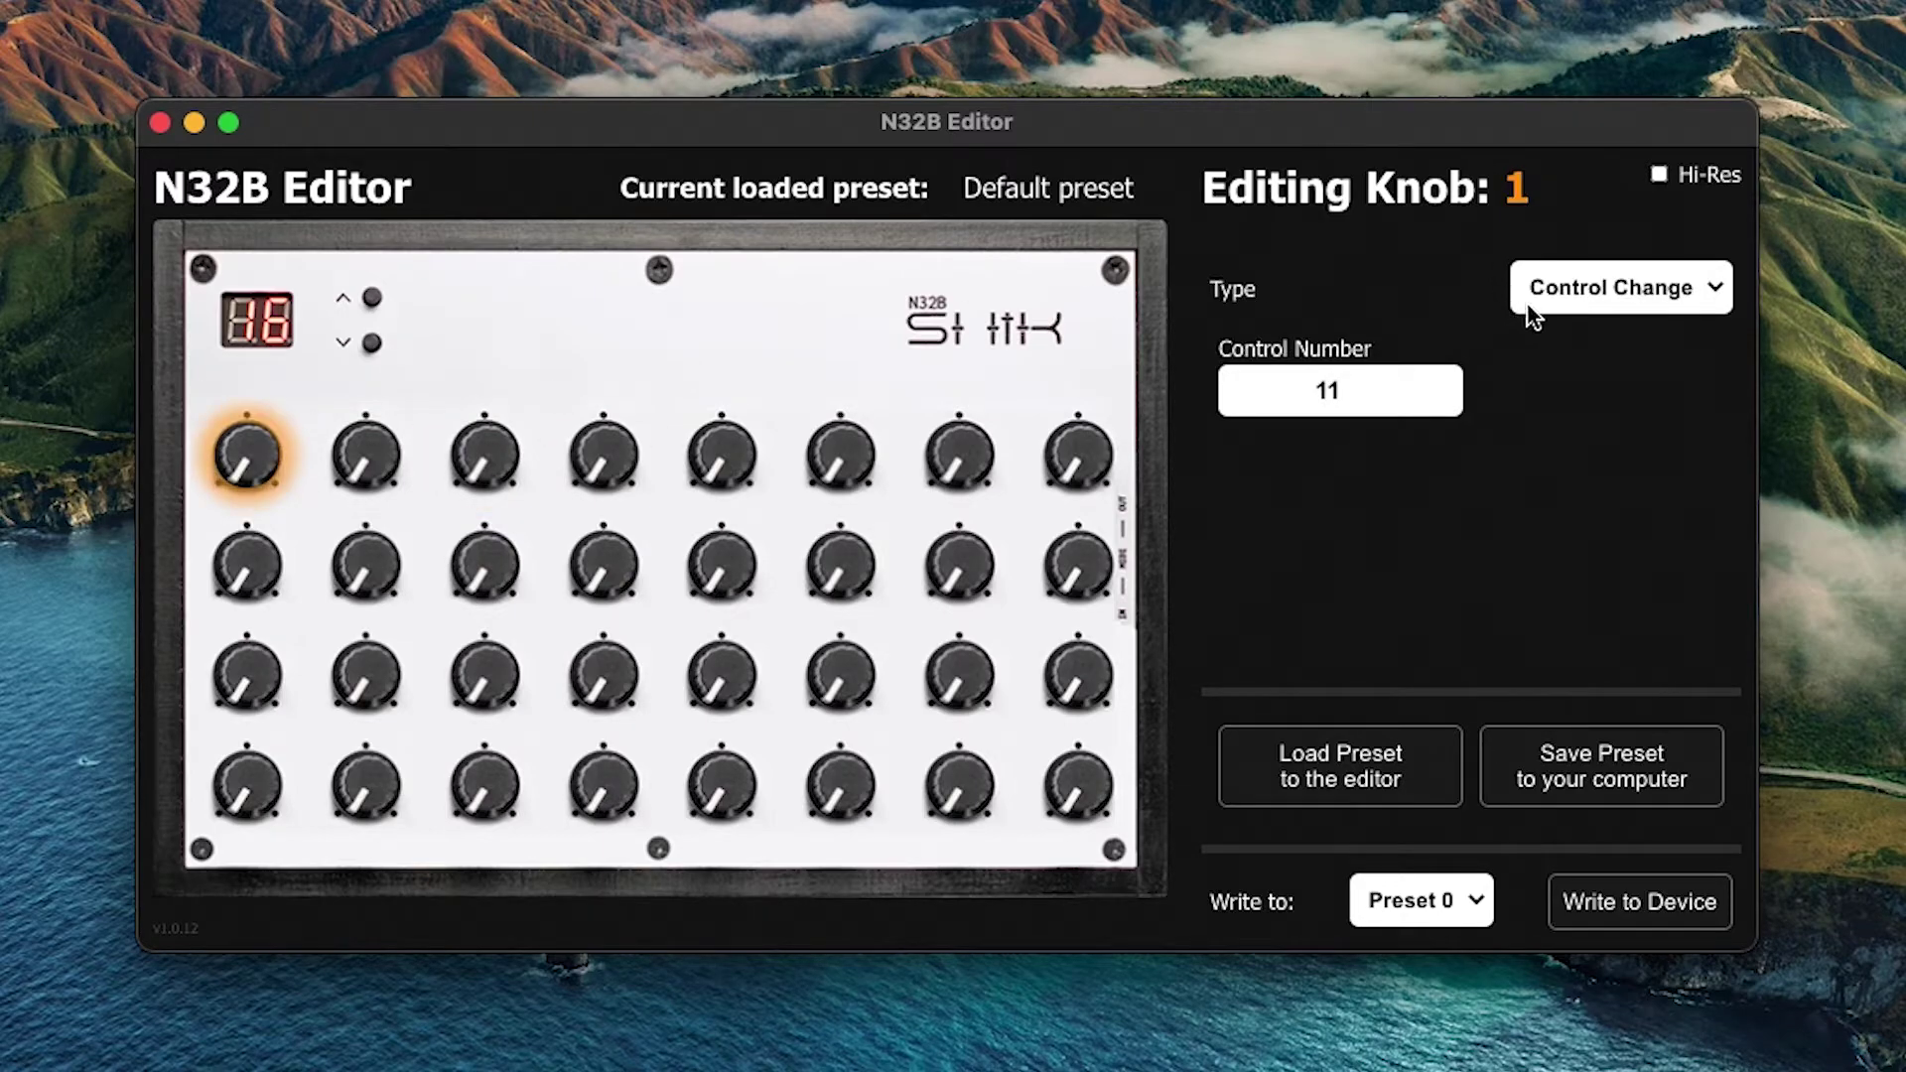
Enable Hi-Res mode and check the settings of knobs 2 and 1
{"action": "left_click", "coordinate": [1664, 179]}
{"action": "left_click", "coordinate": [1660, 179]}
{"action": "mouse_move", "coordinate": [1391, 387]}
{"action": "left_click", "coordinate": [365, 455]}
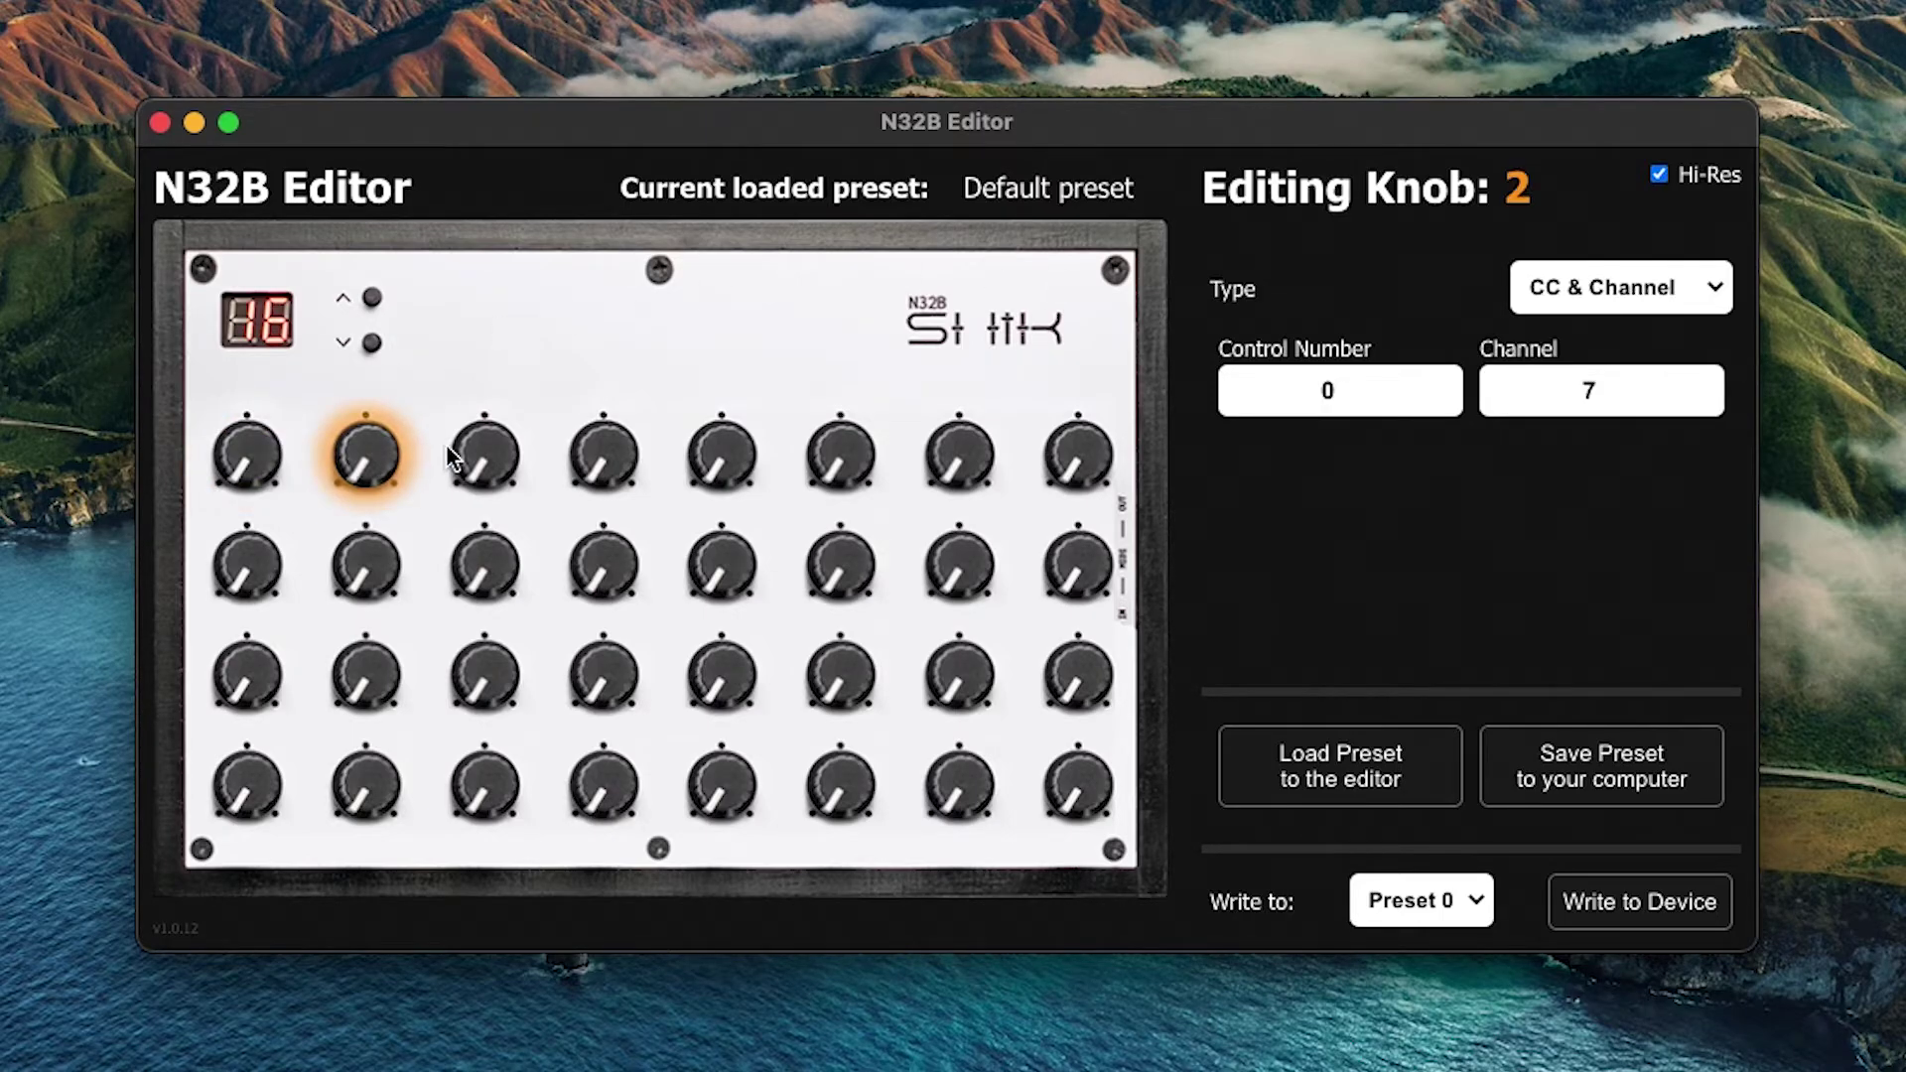
{"action": "left_click", "coordinate": [246, 455]}
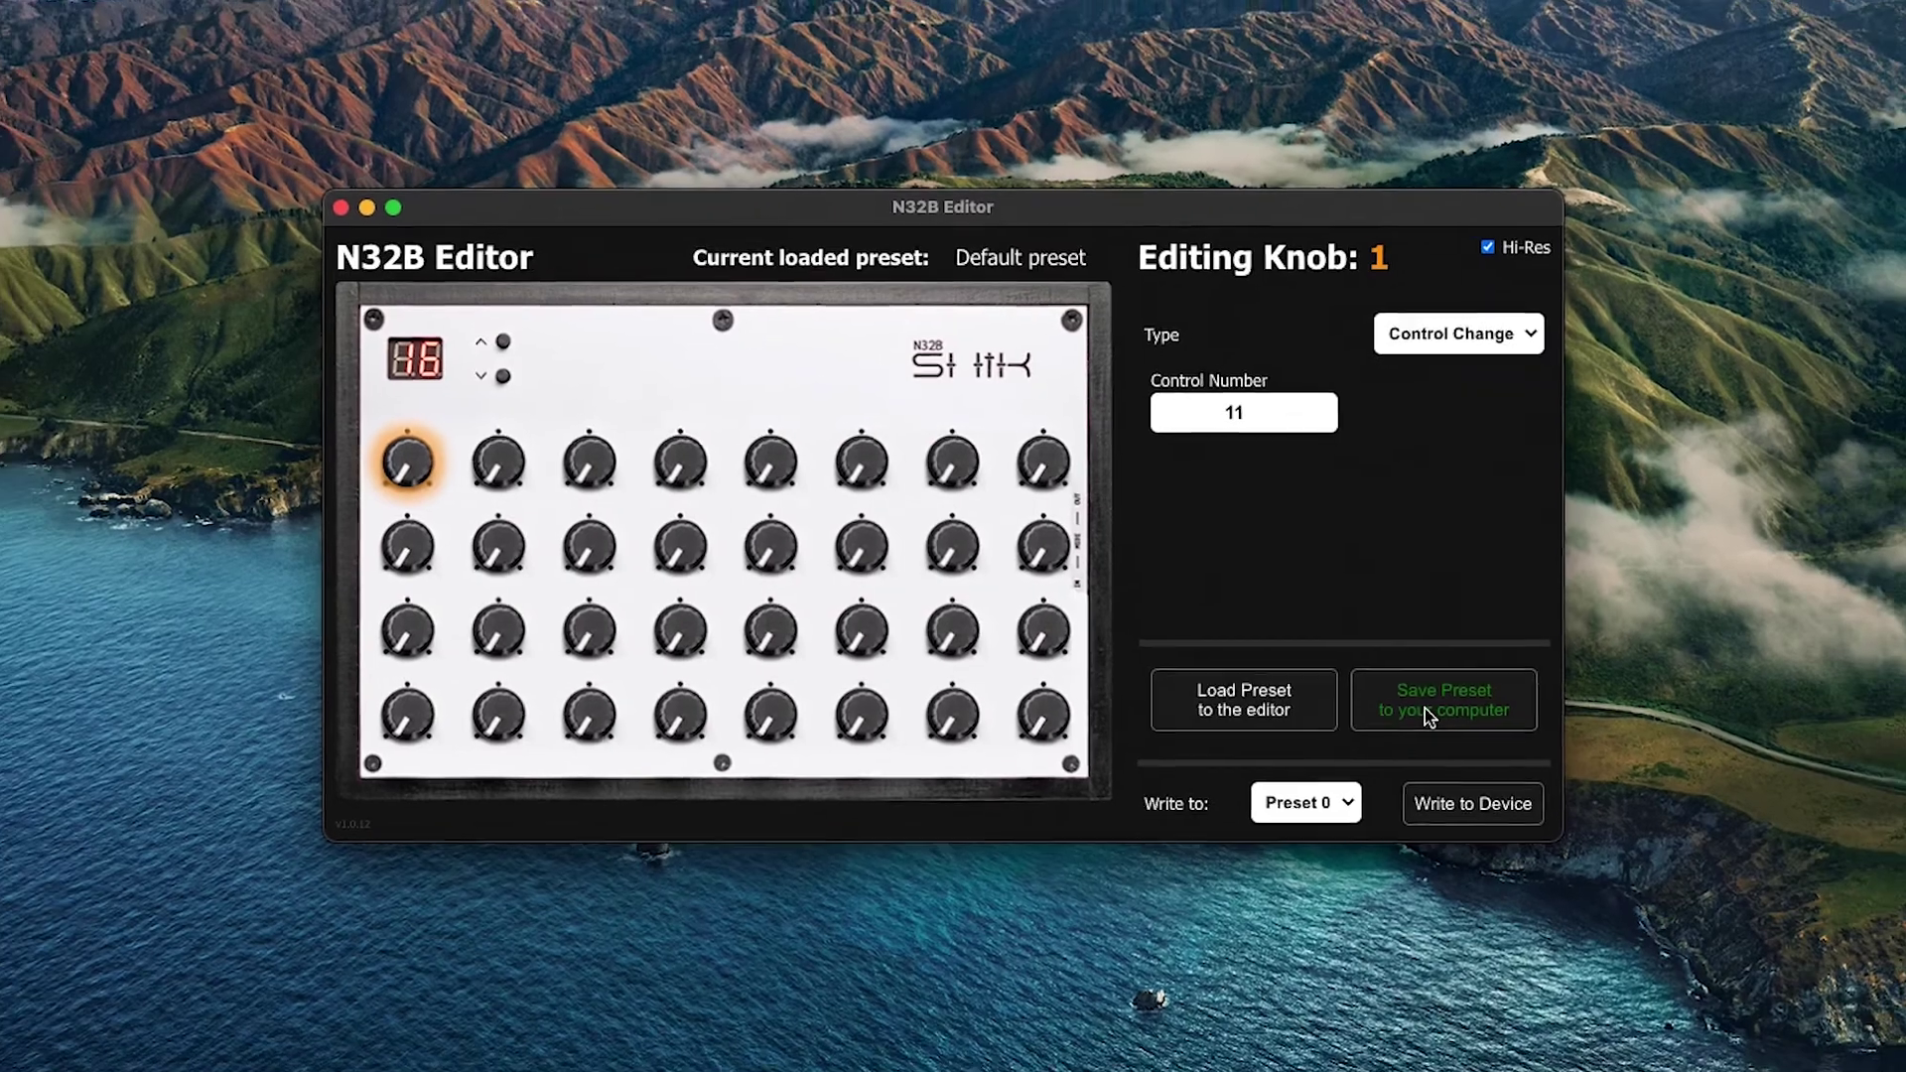
Save the preset to the computer as My_new_preset in the Device Presets folder
{"action": "left_click", "coordinate": [1582, 791]}
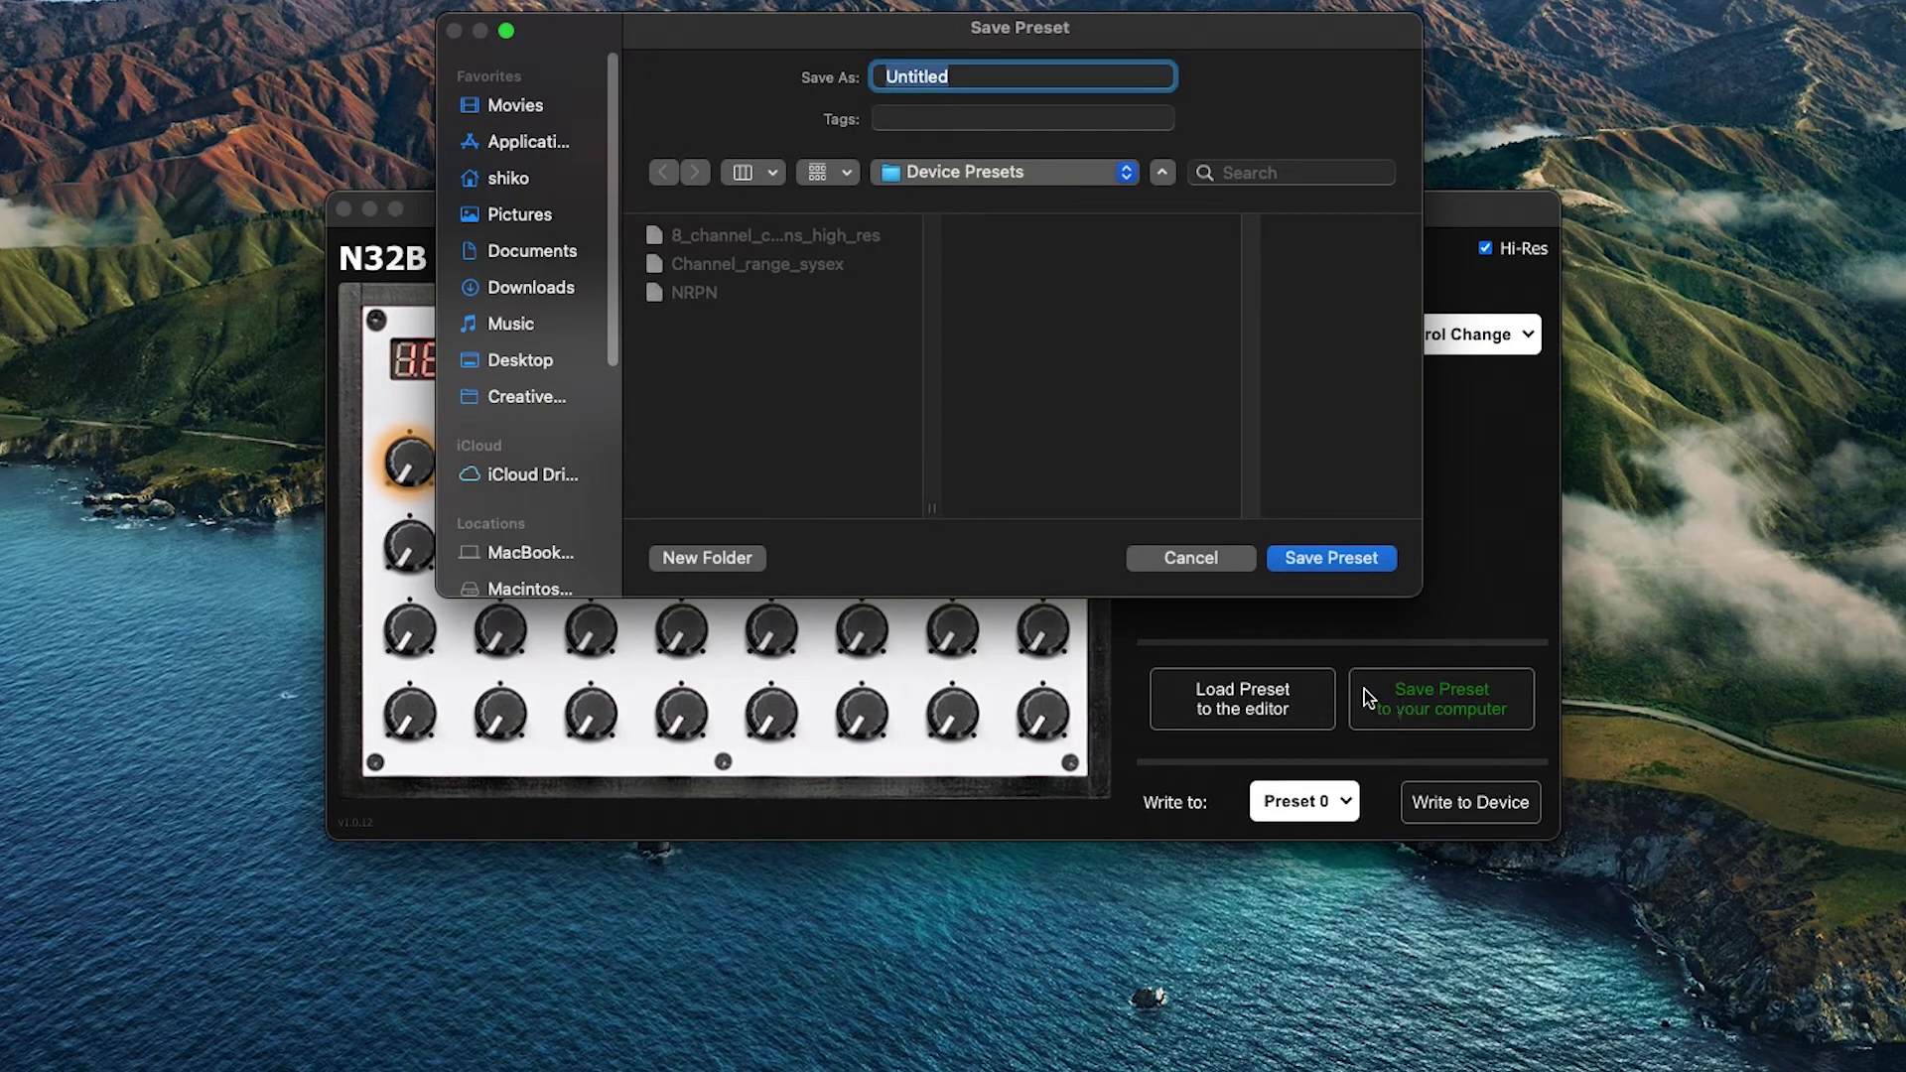
{"action": "type", "text": "My_new_preset"}
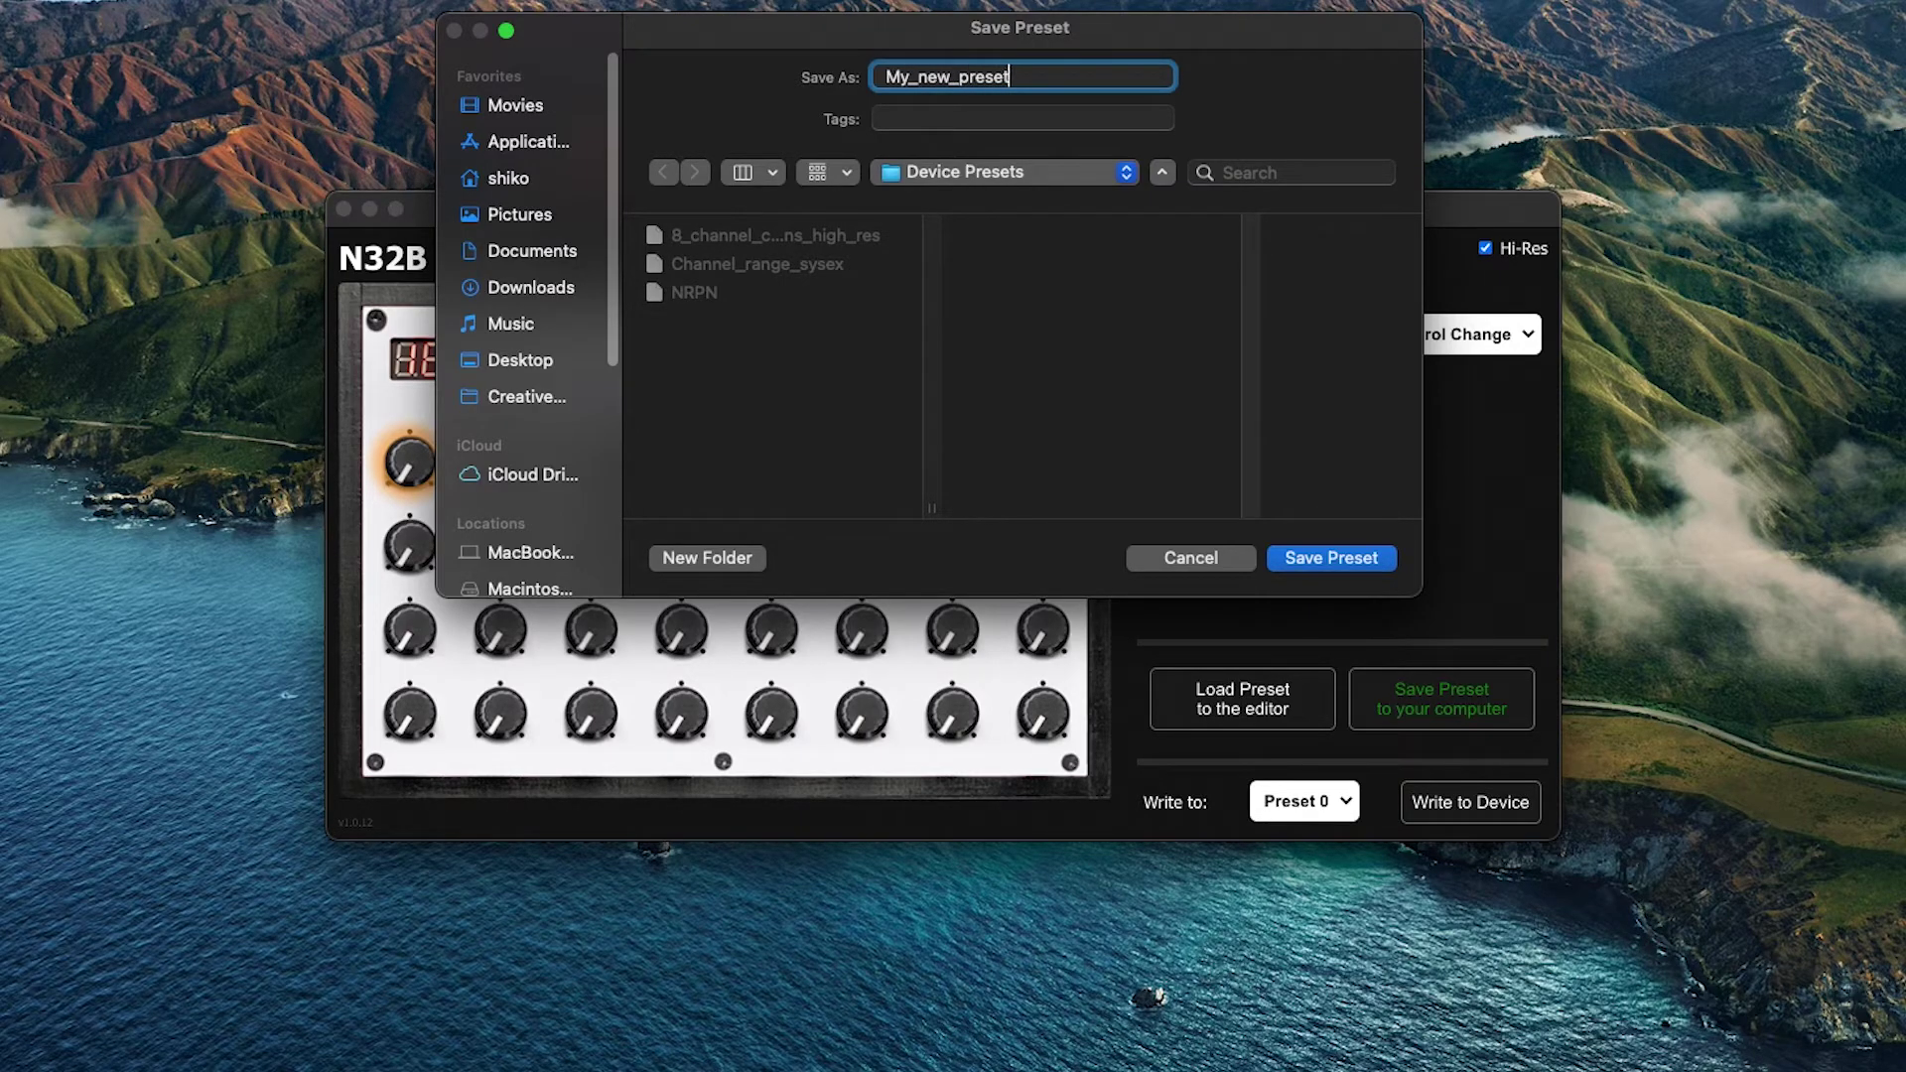
{"action": "key", "text": "Return"}
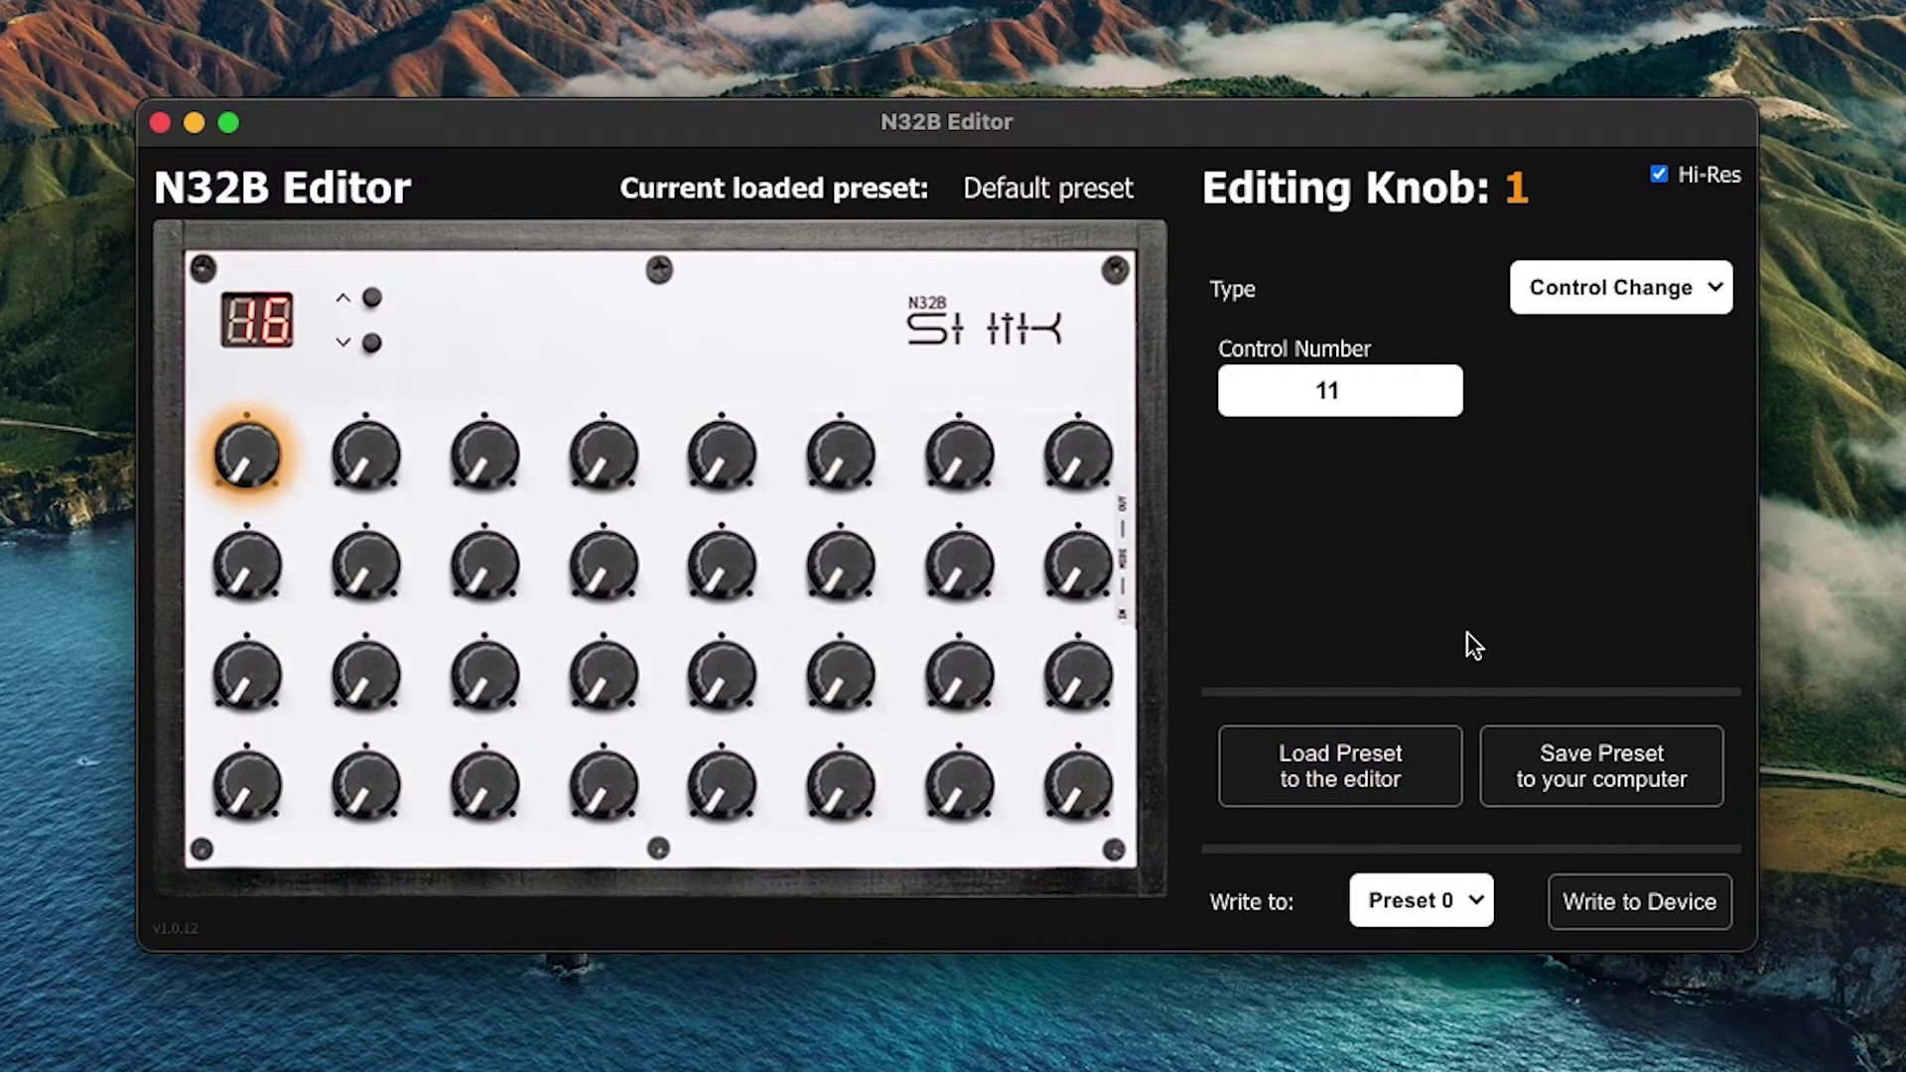
Load the 8_channel_columns_high_res preset from the Device Presets folder into the editor
{"action": "left_click", "coordinate": [1396, 787]}
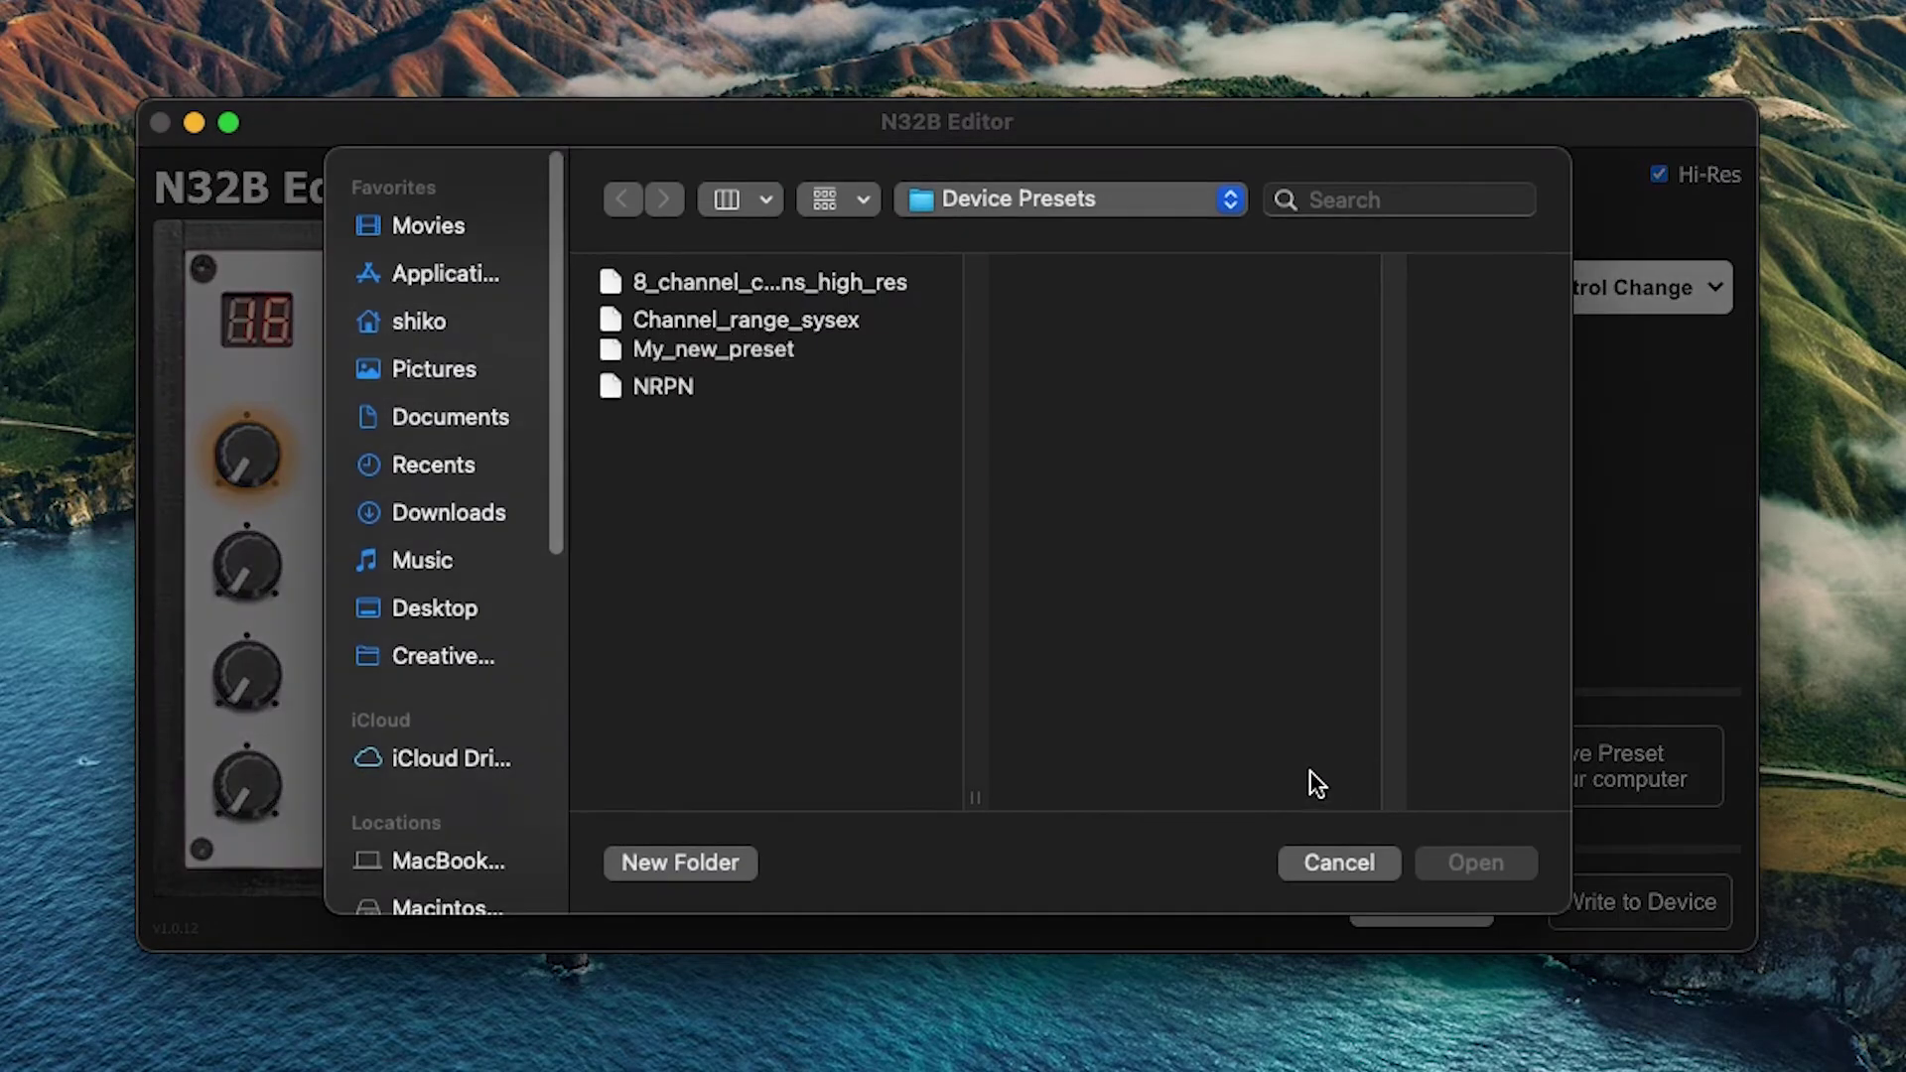
{"action": "left_click", "coordinate": [716, 282]}
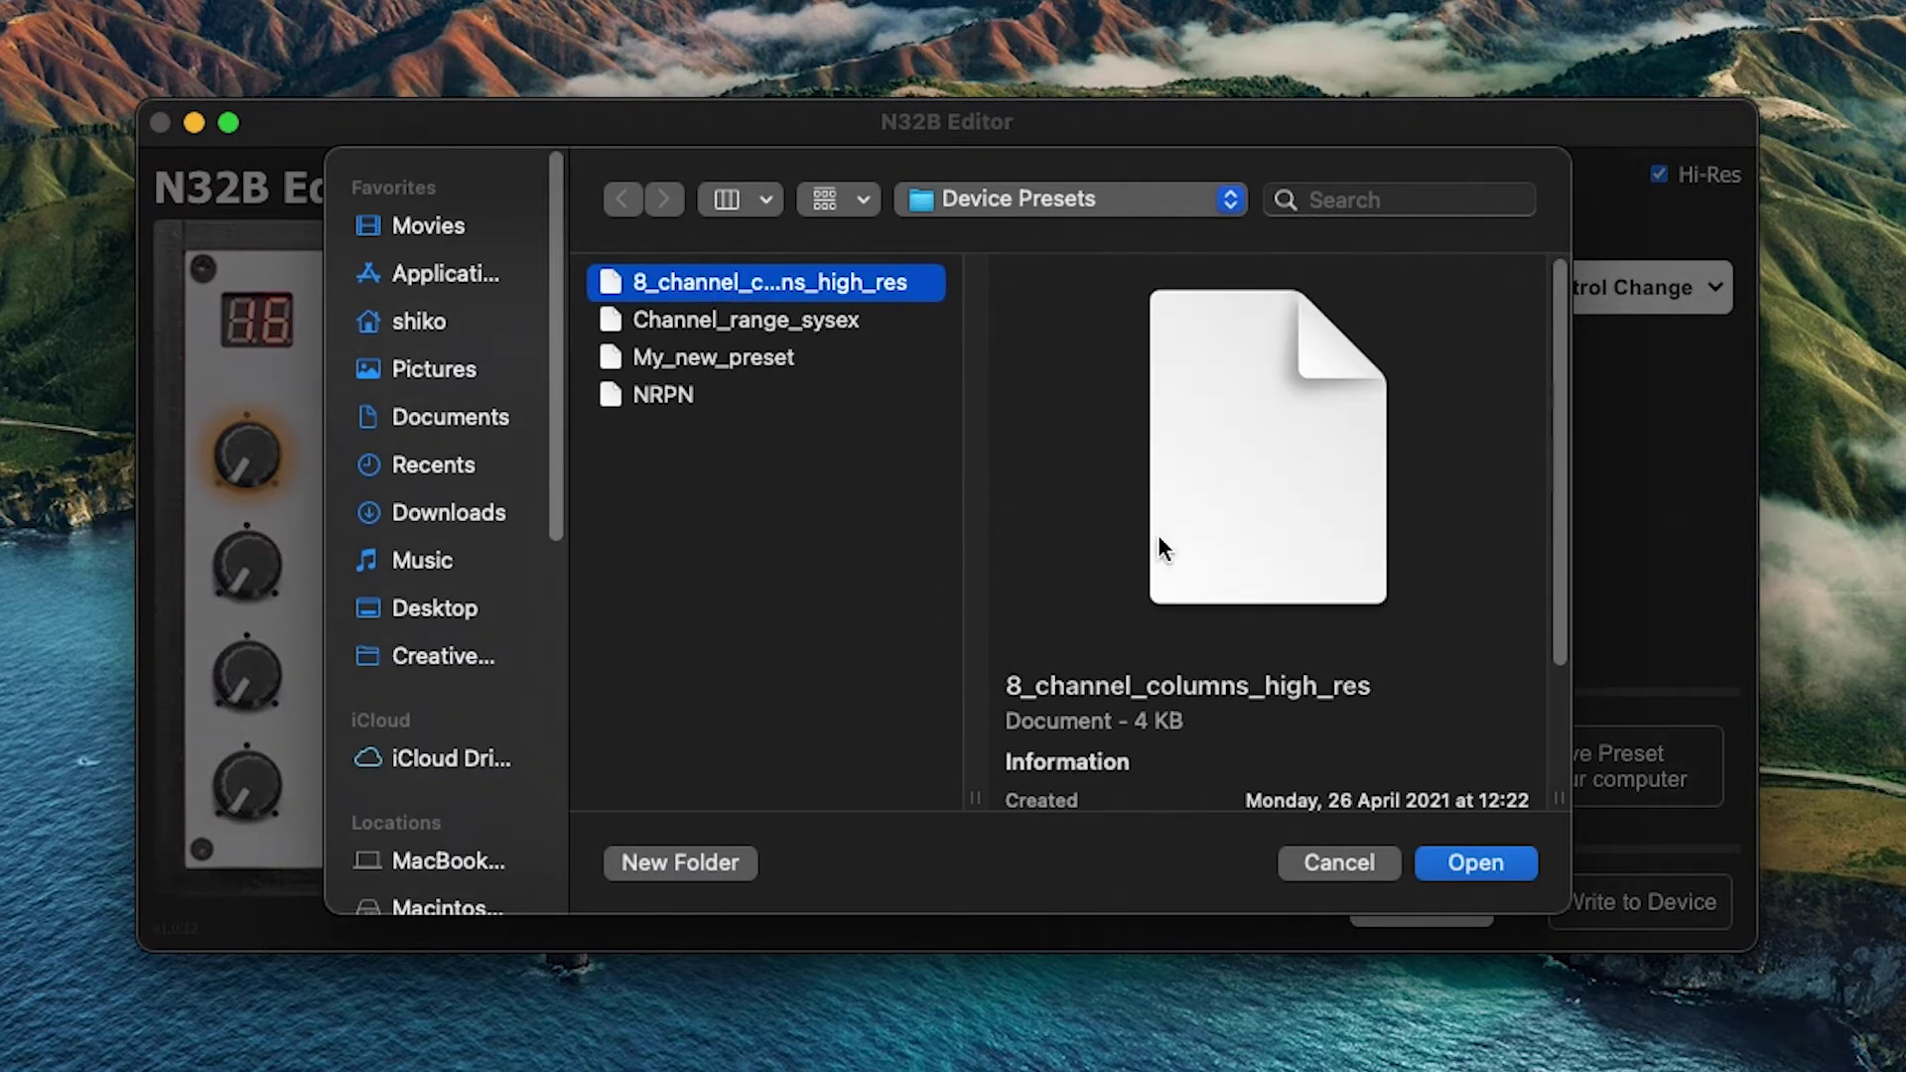
{"action": "left_click", "coordinate": [1473, 863]}
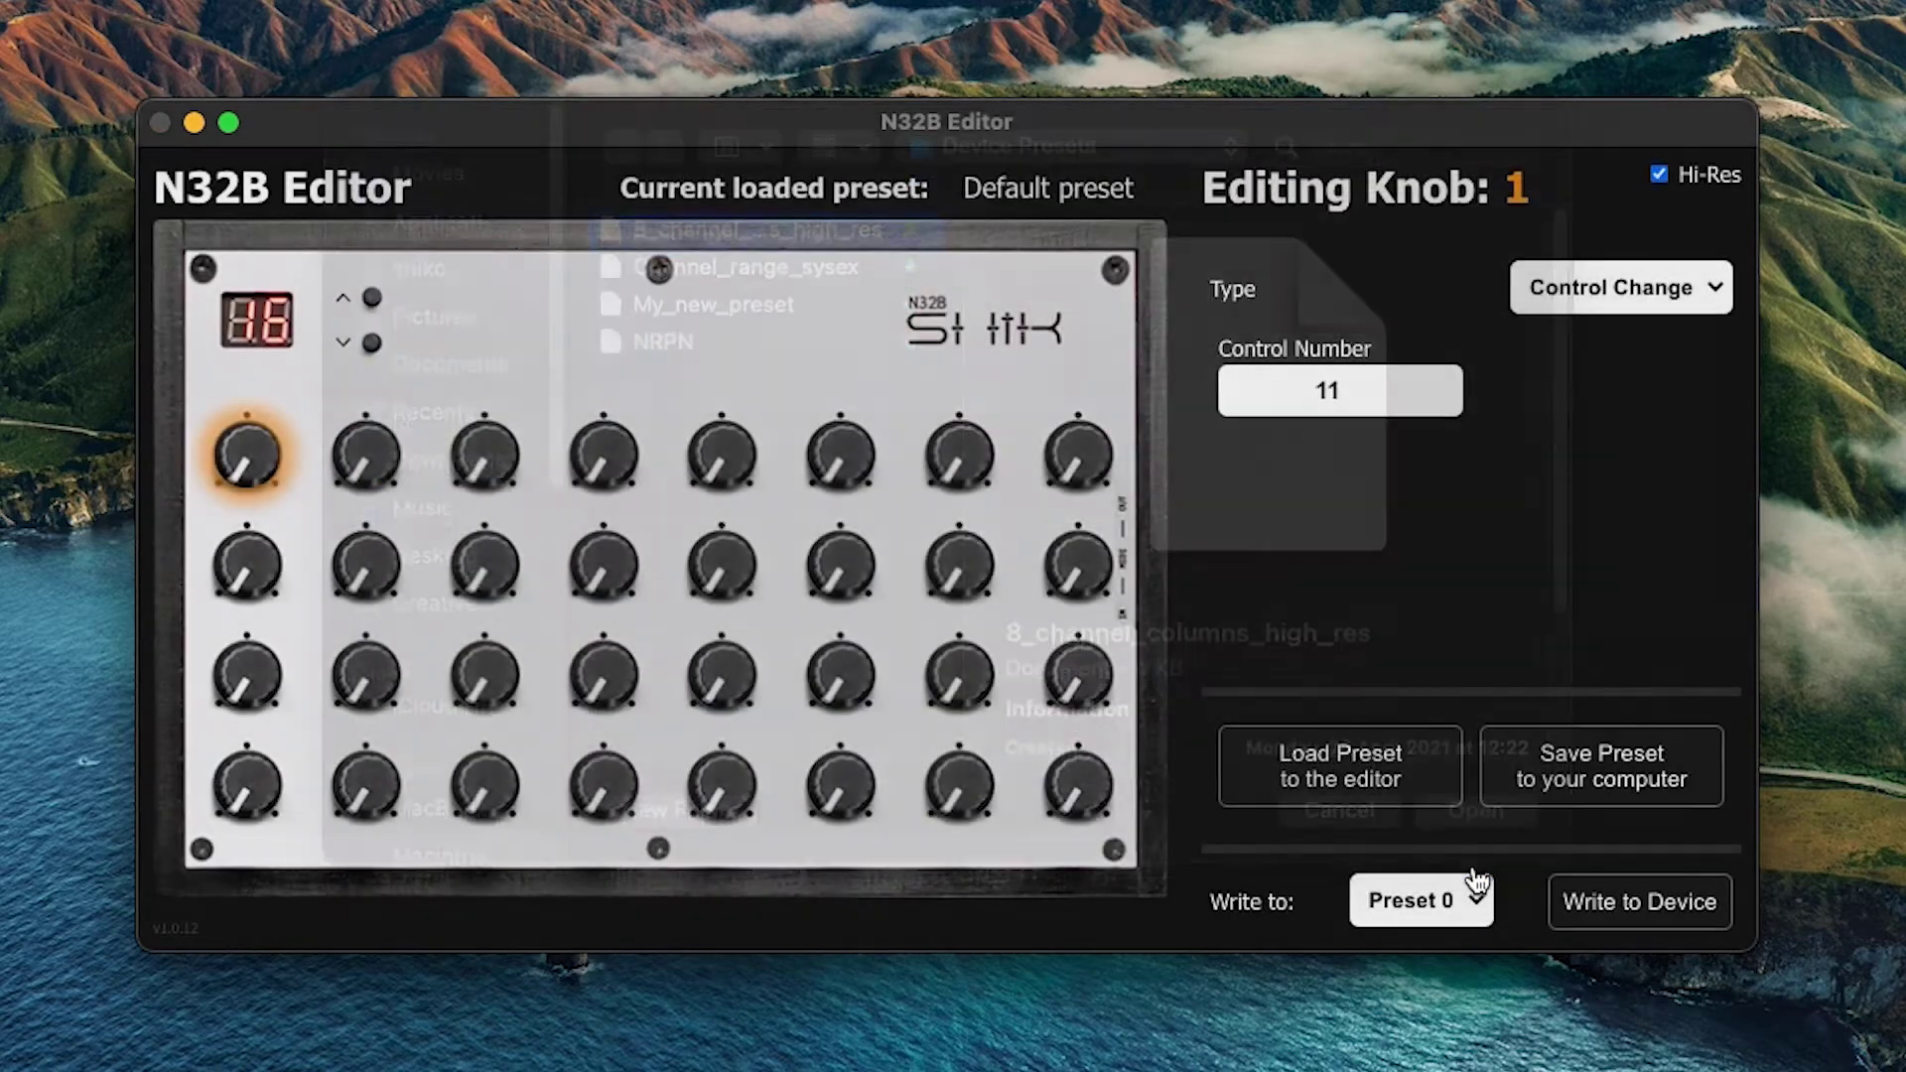
Examine the control number and channel assignments of knobs 2, 3 and 9 in the loaded preset
{"action": "left_click", "coordinate": [339, 479]}
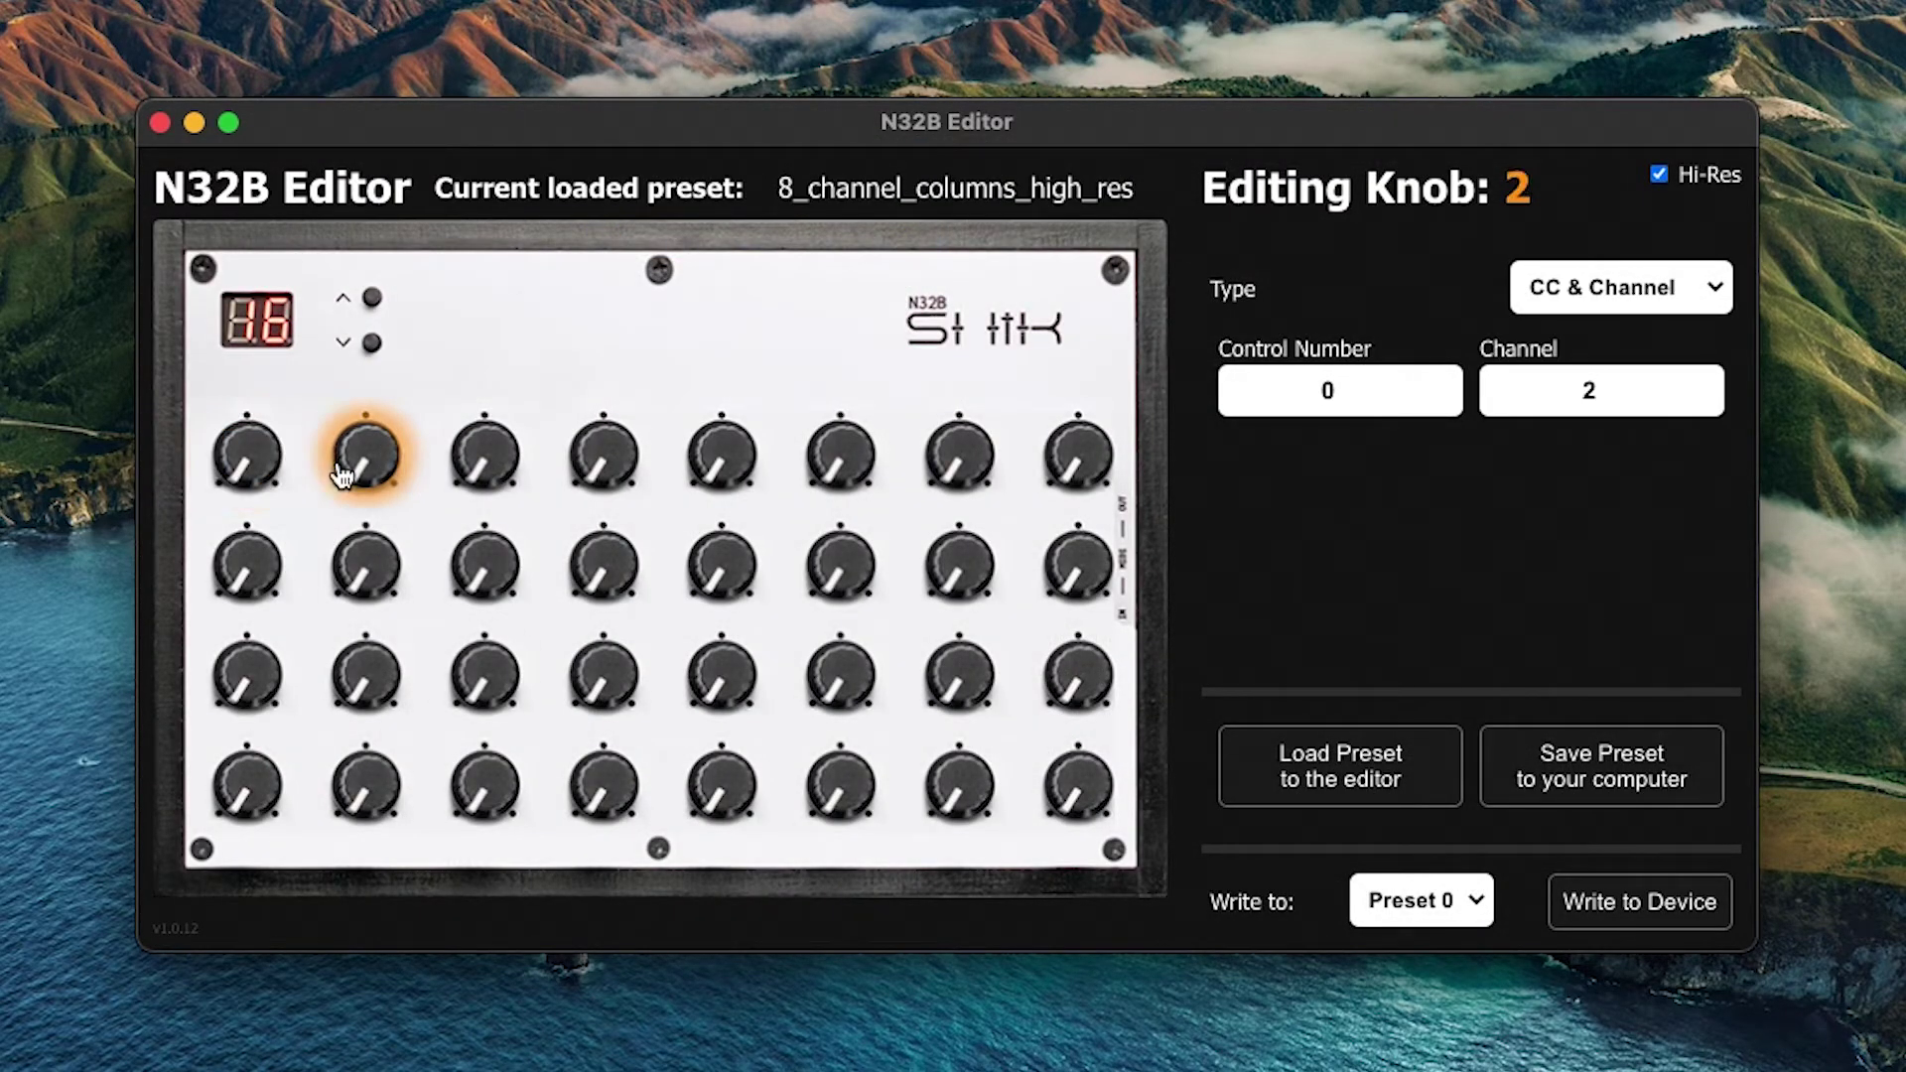
{"action": "left_click", "coordinate": [479, 451]}
{"action": "left_click", "coordinate": [242, 563]}
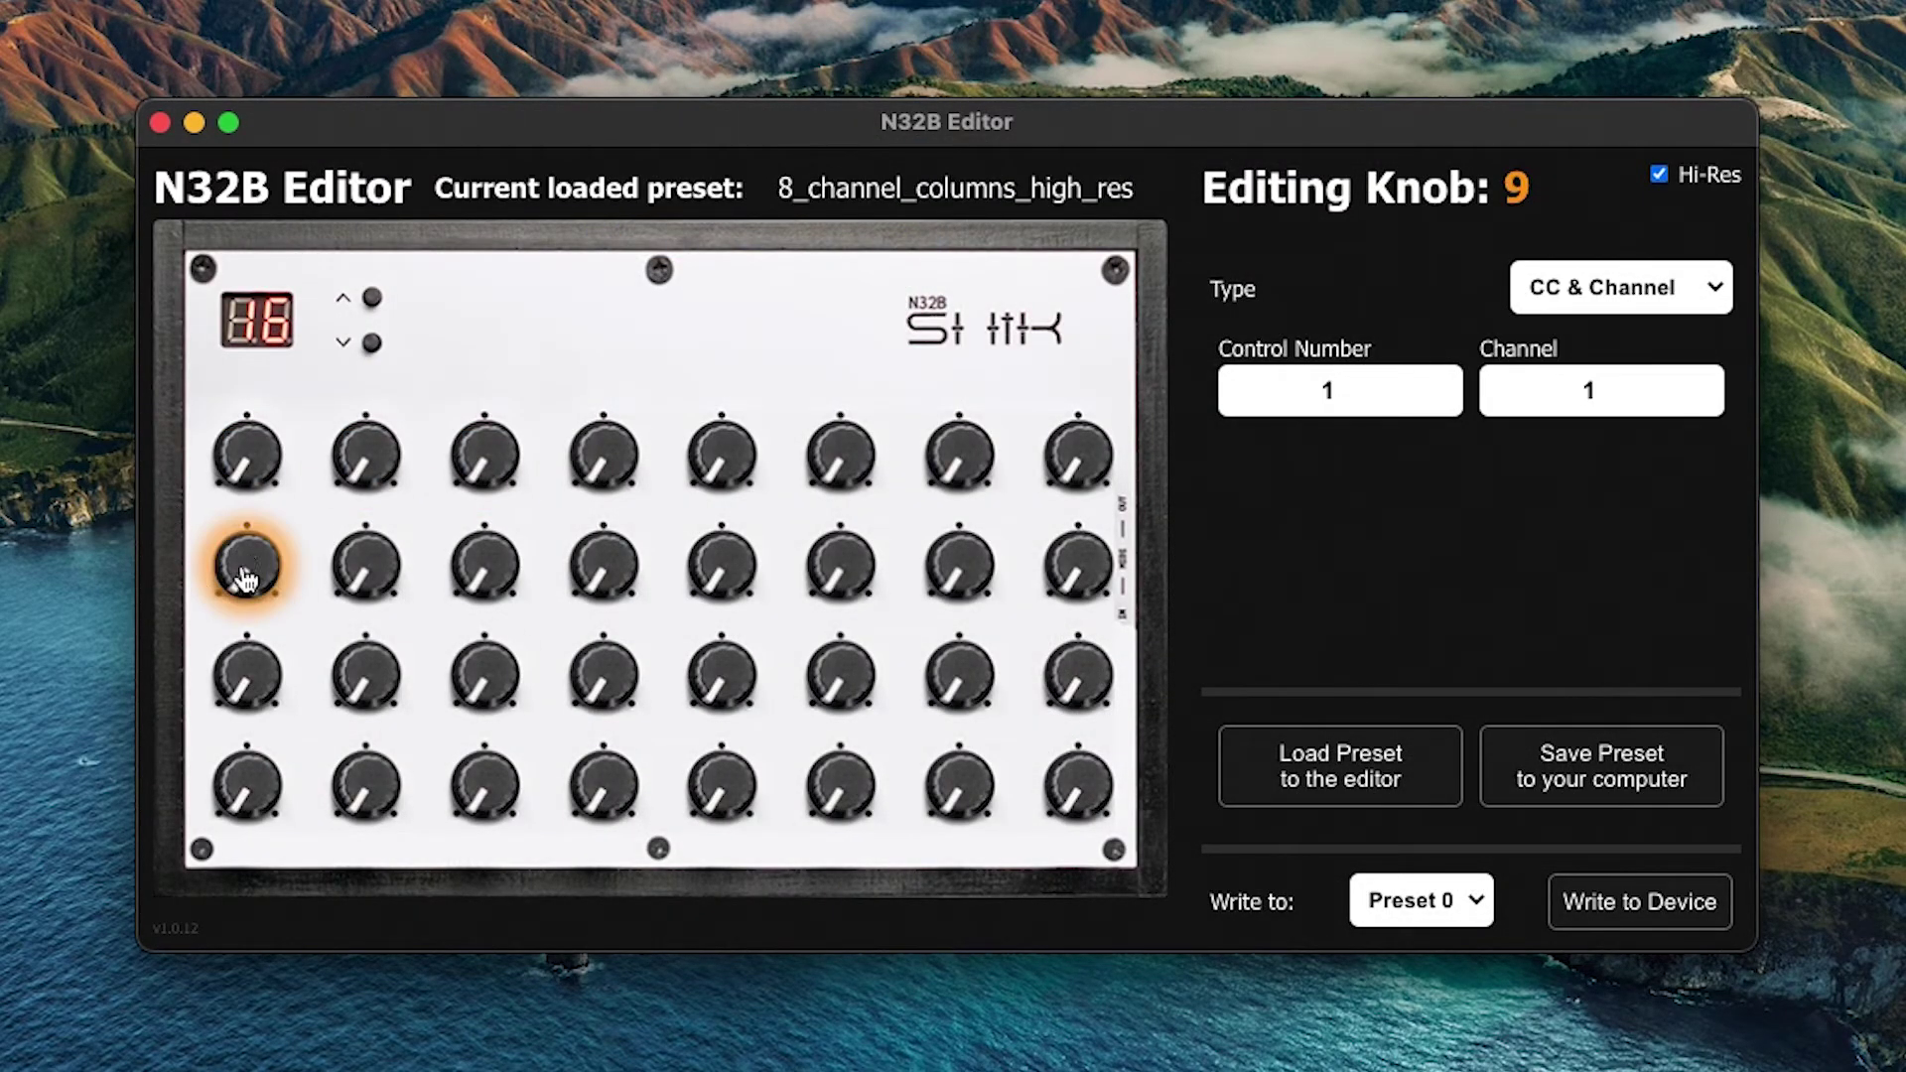
Examine the control number and channel assignments of the remaining knobs in the first three columns, finishing on knob 1
{"action": "left_click", "coordinate": [244, 673]}
{"action": "left_click", "coordinate": [244, 782]}
{"action": "left_click", "coordinate": [367, 564]}
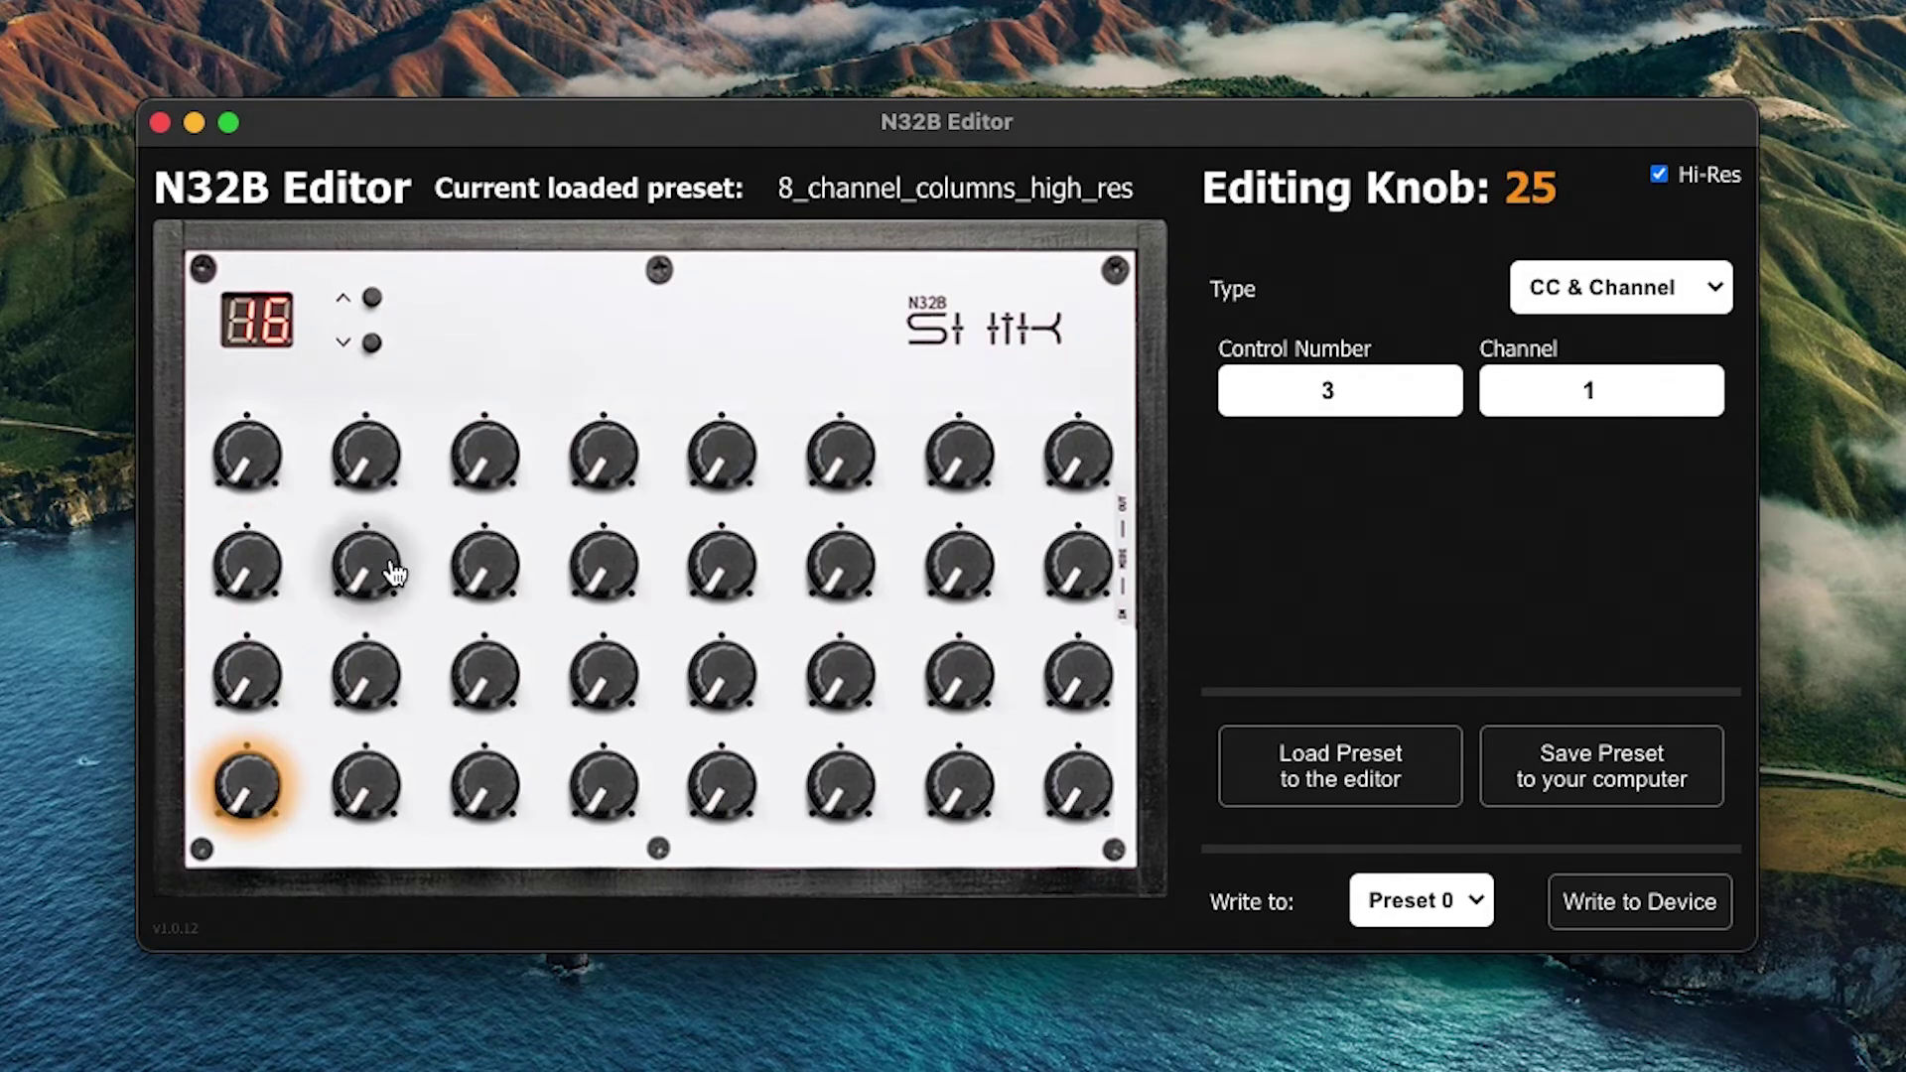
{"action": "left_click", "coordinate": [372, 675]}
{"action": "left_click", "coordinate": [373, 789]}
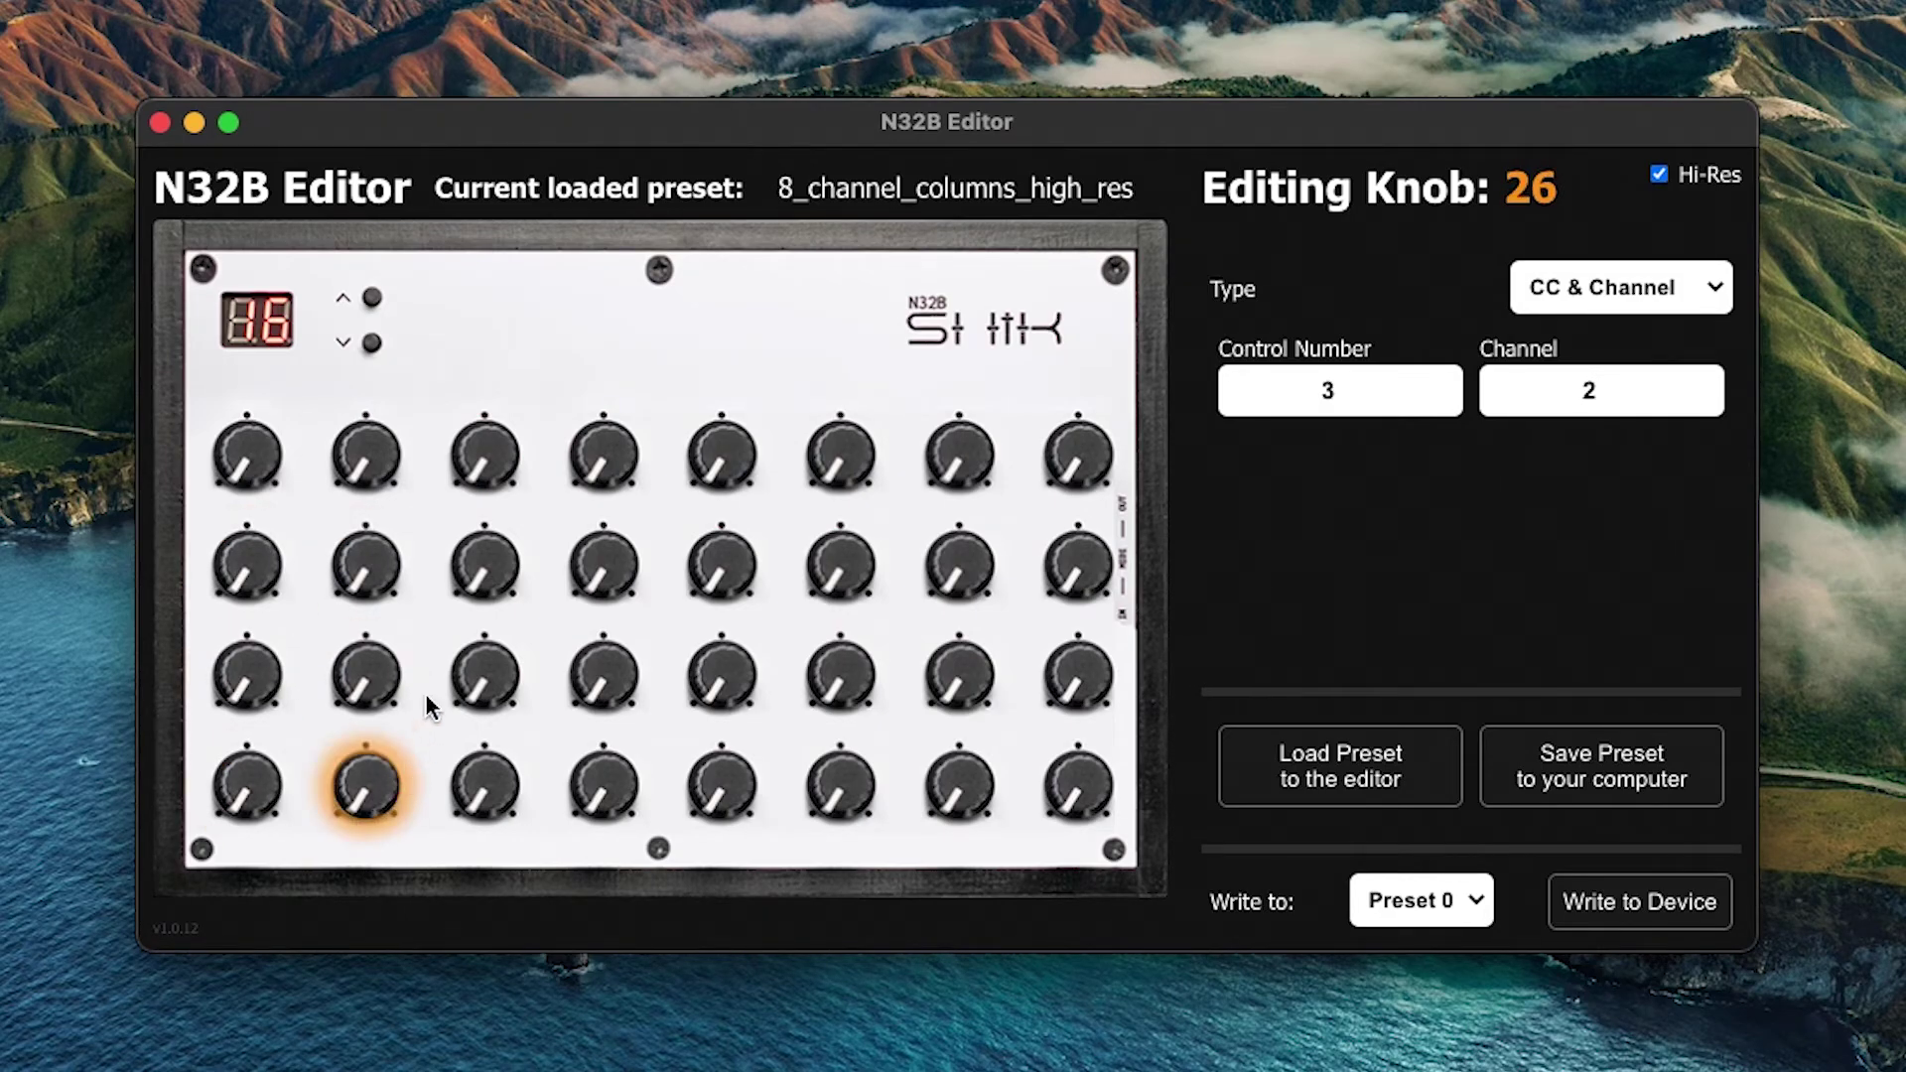
{"action": "left_click", "coordinate": [474, 558]}
{"action": "left_click", "coordinate": [486, 670]}
{"action": "left_click", "coordinate": [488, 770]}
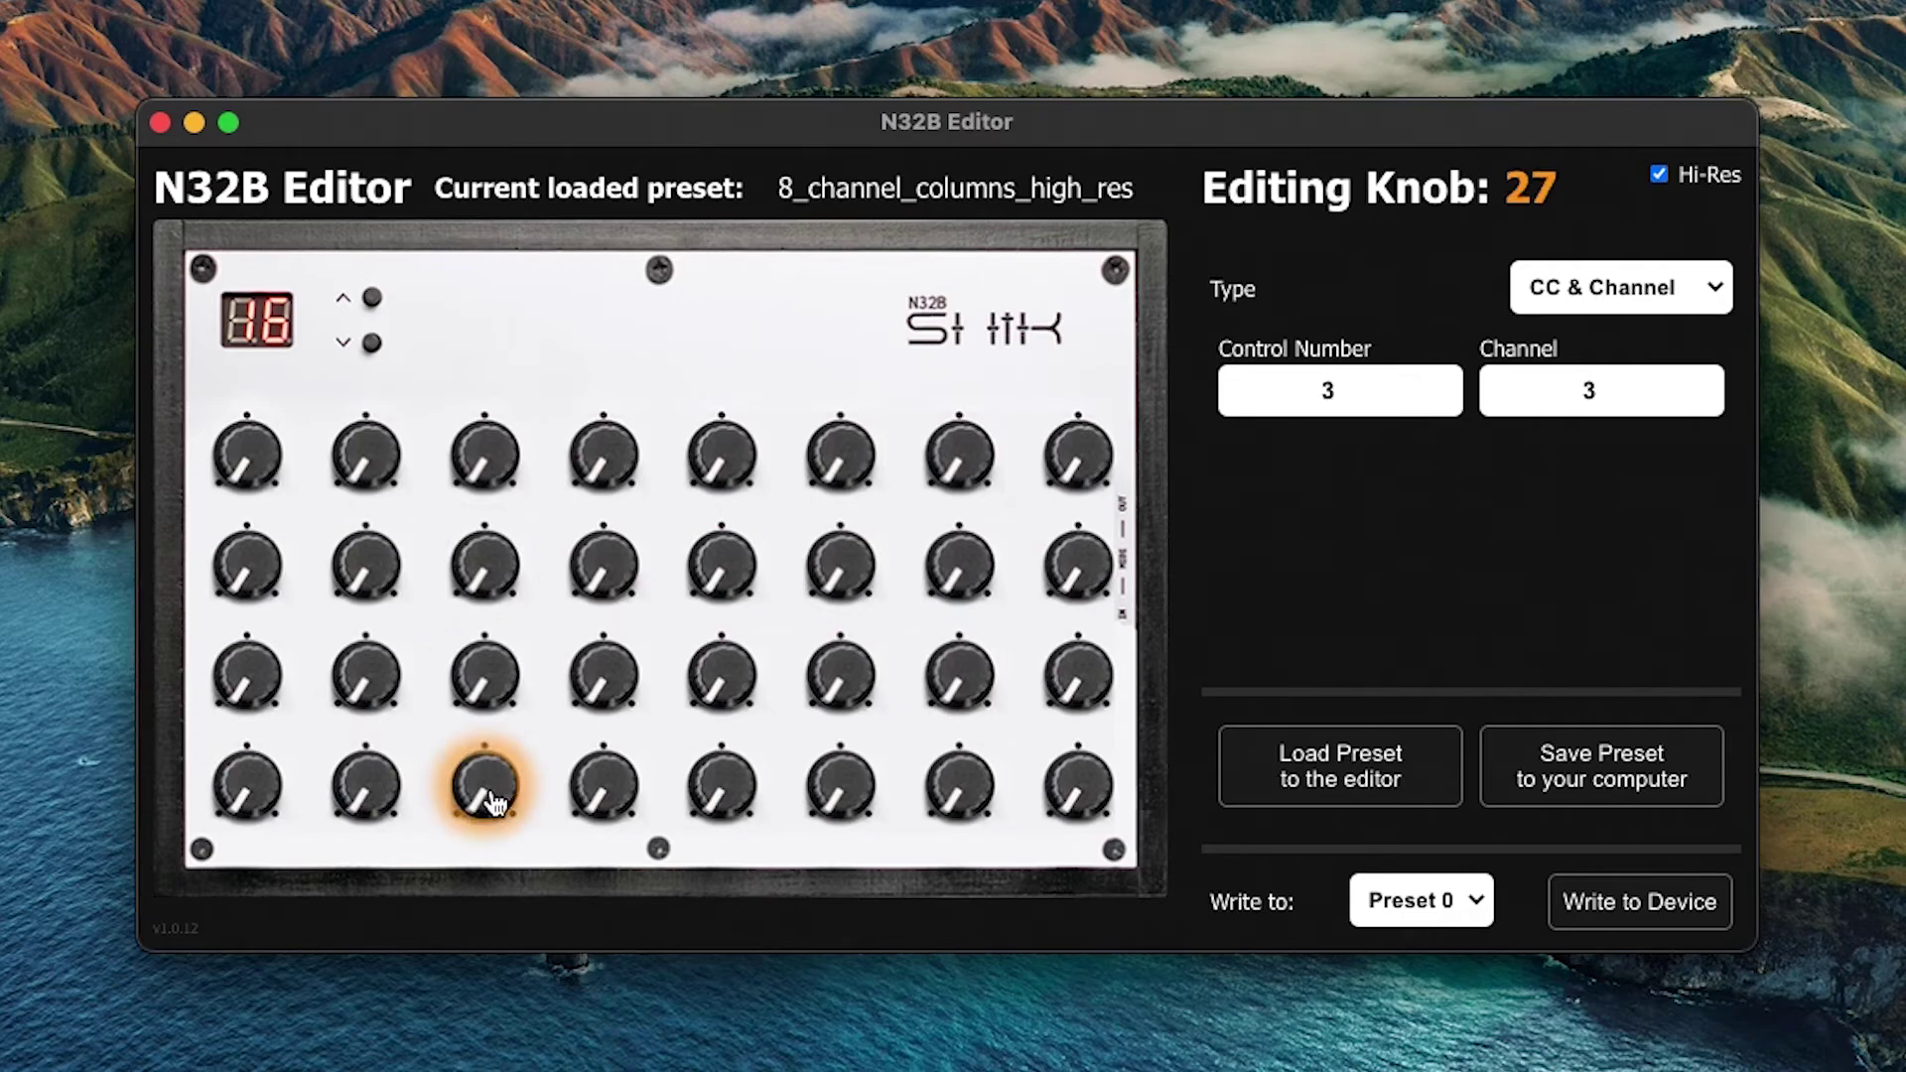
{"action": "left_click", "coordinate": [242, 449]}
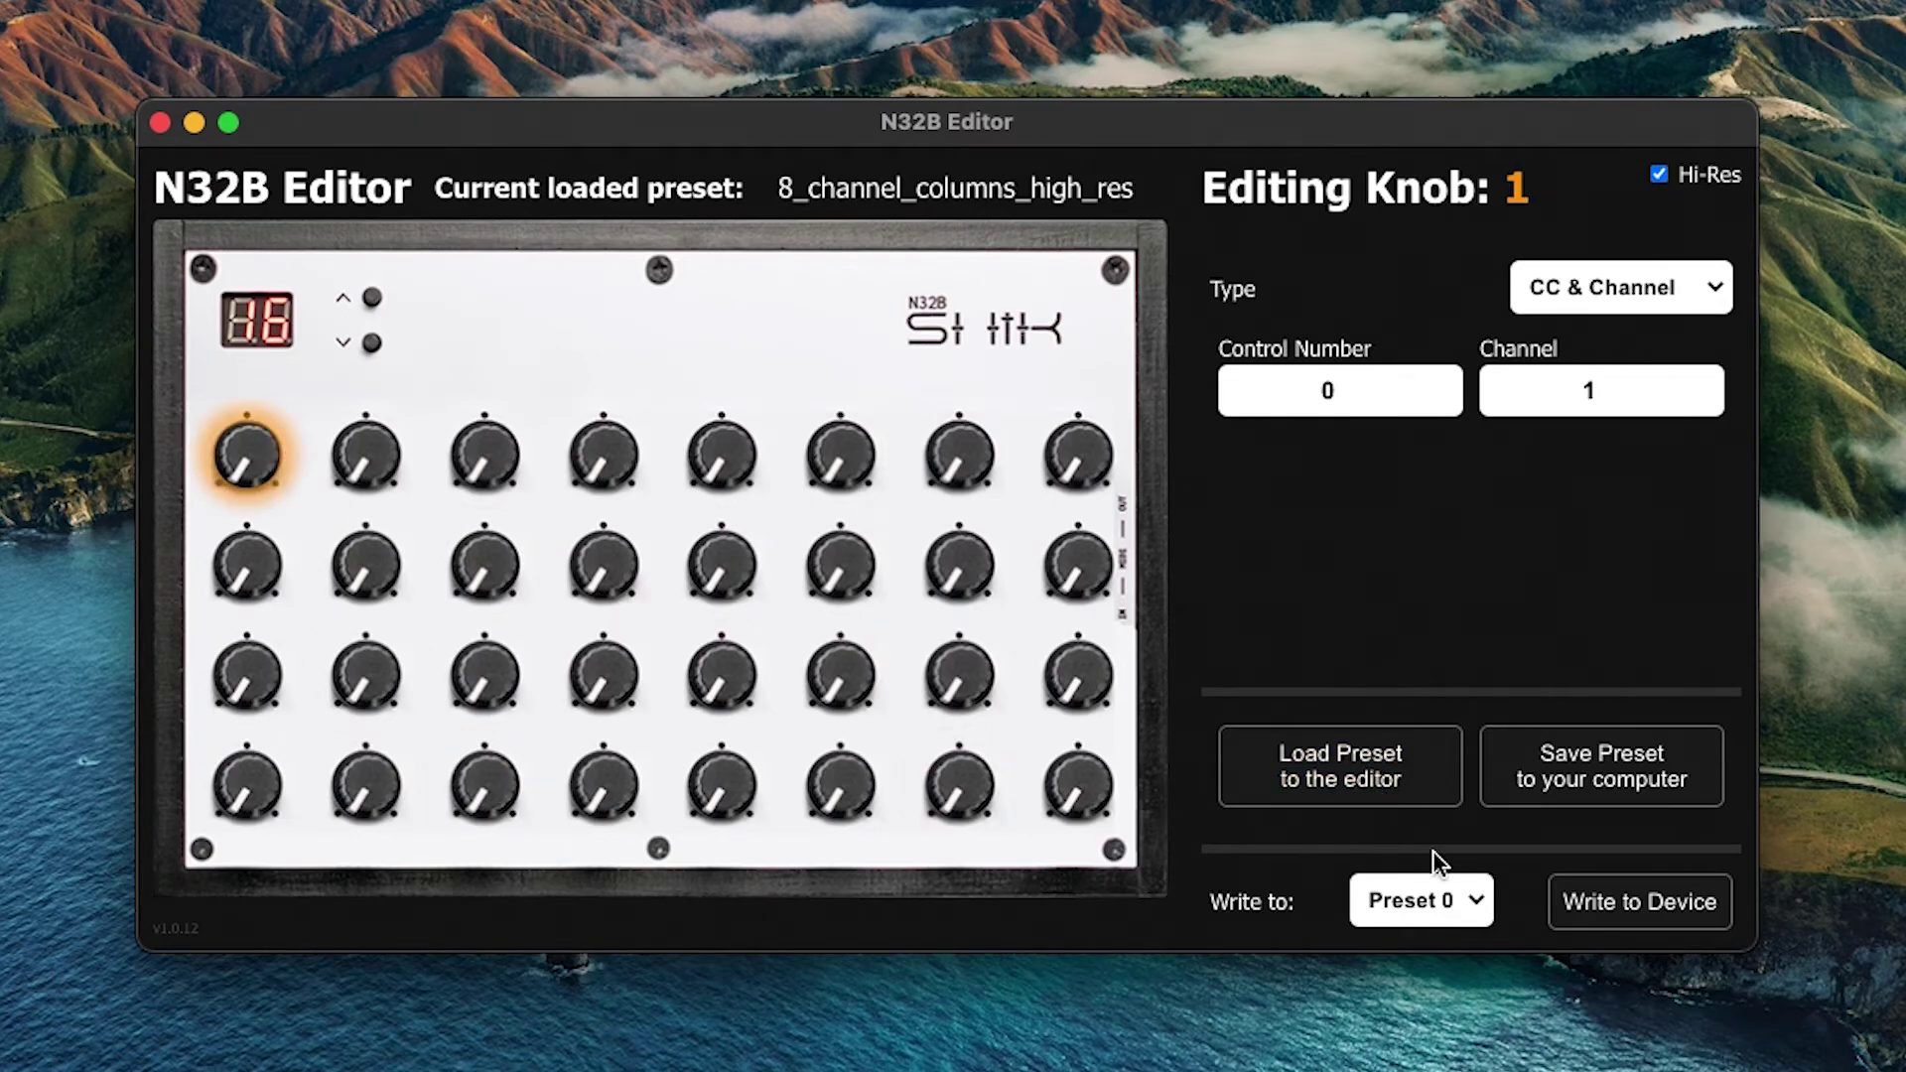
Write the loaded 8_channel_columns_high_res preset to the device as Preset 1, accepting the overwrite
{"action": "left_click", "coordinate": [1475, 904]}
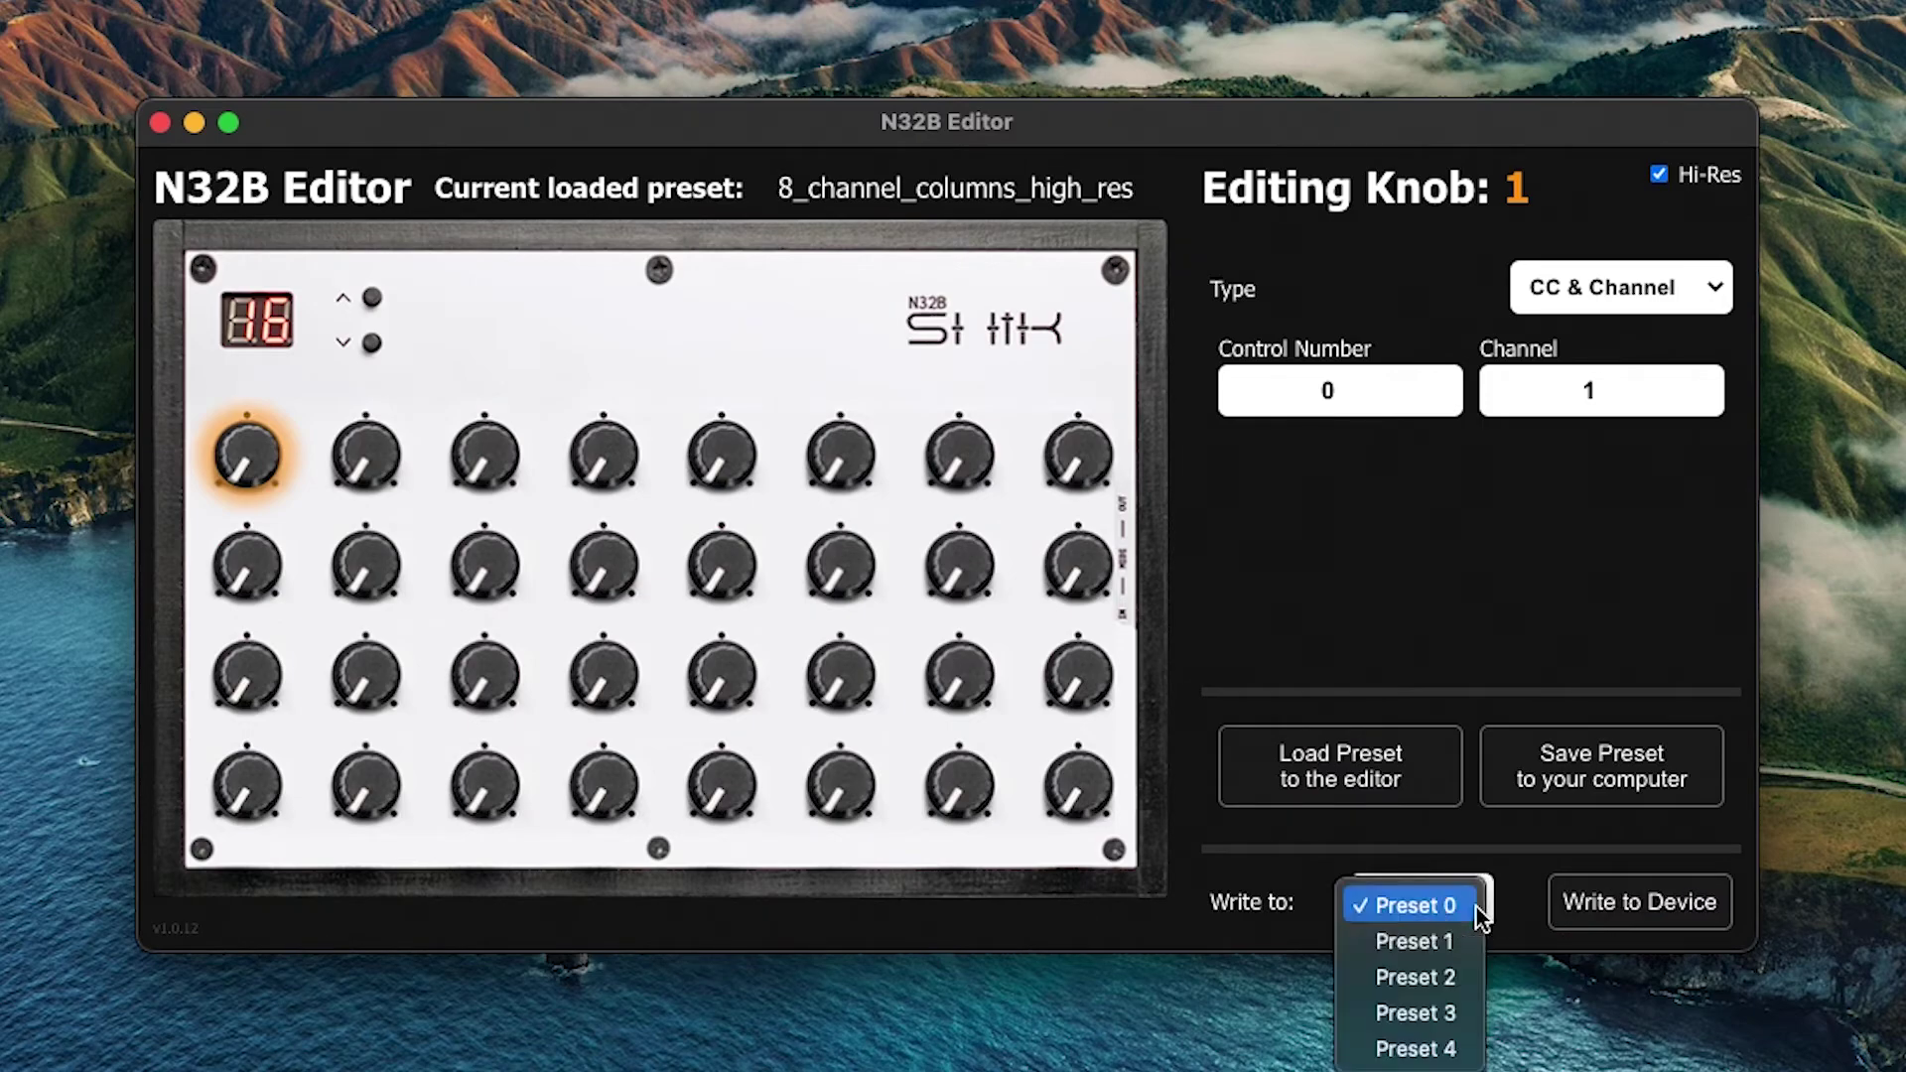
{"action": "left_click", "coordinate": [1456, 923]}
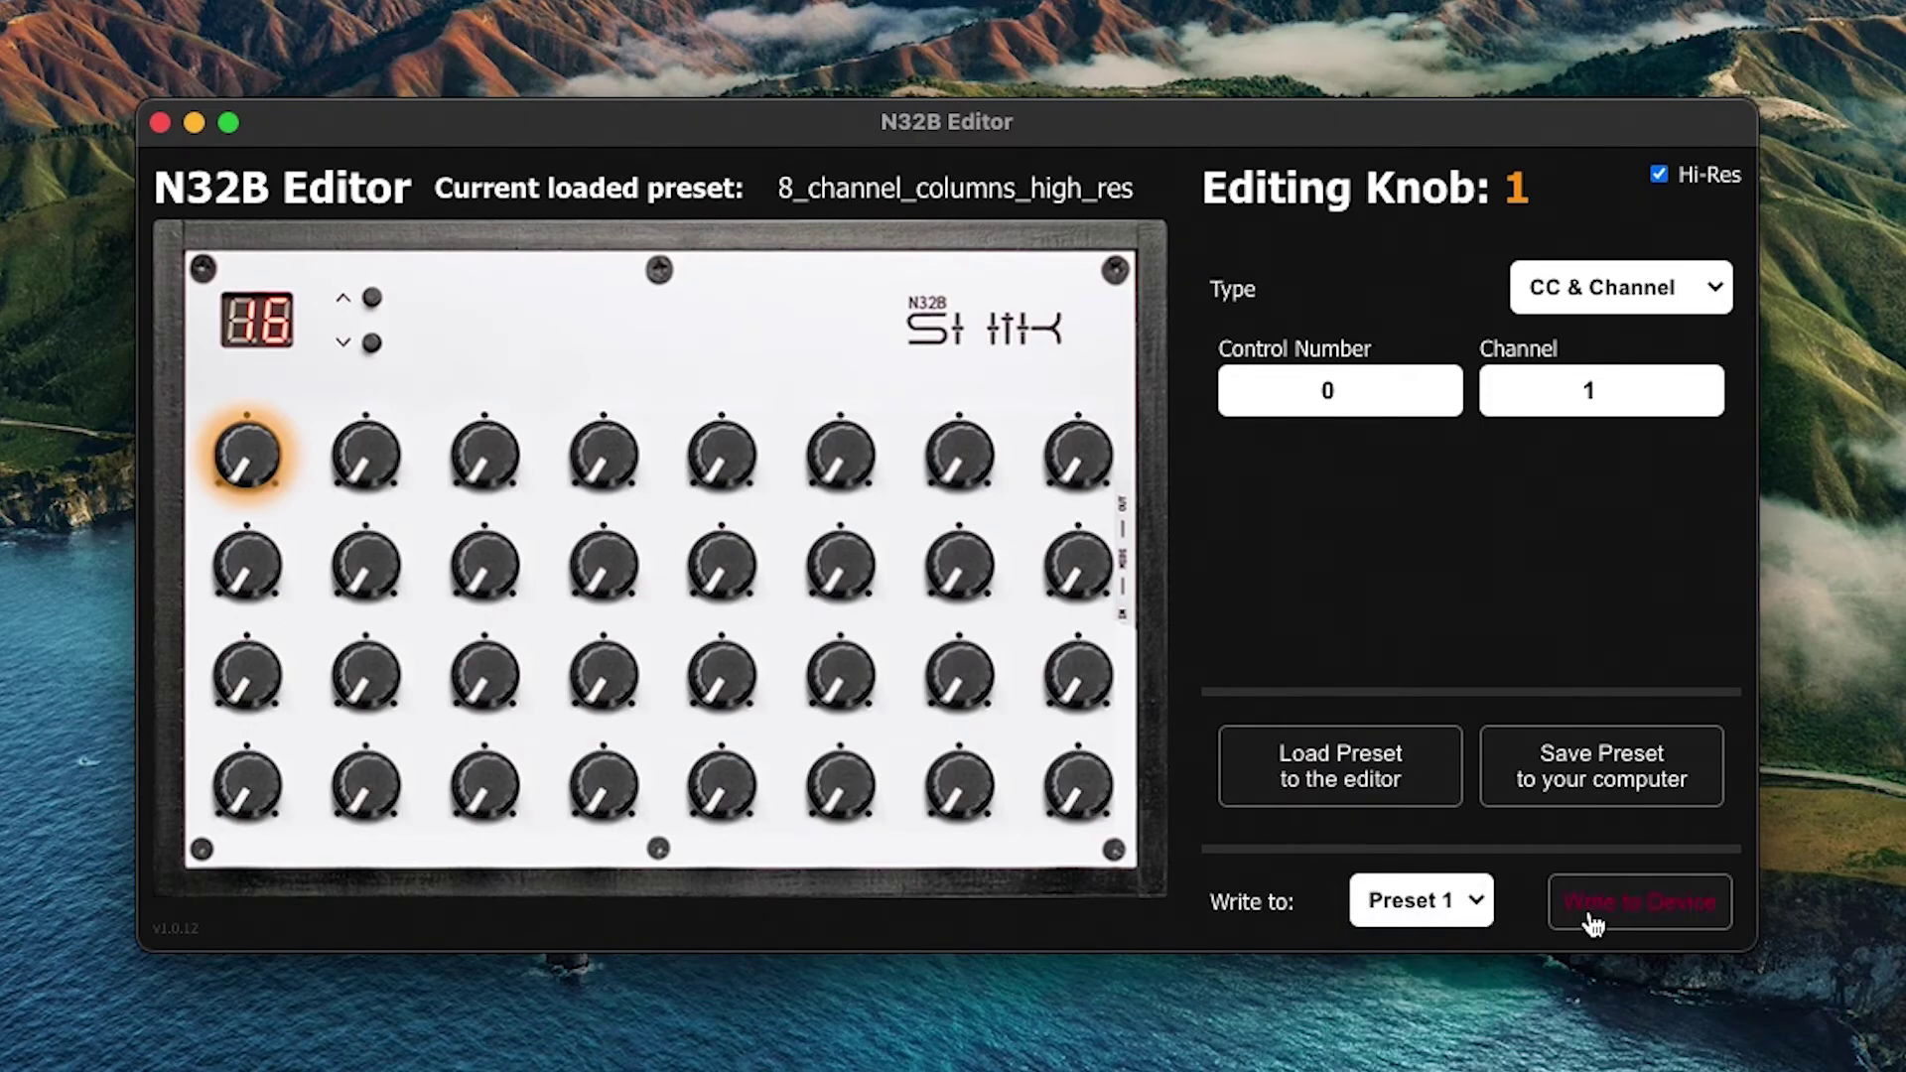
{"action": "left_click", "coordinate": [1590, 916]}
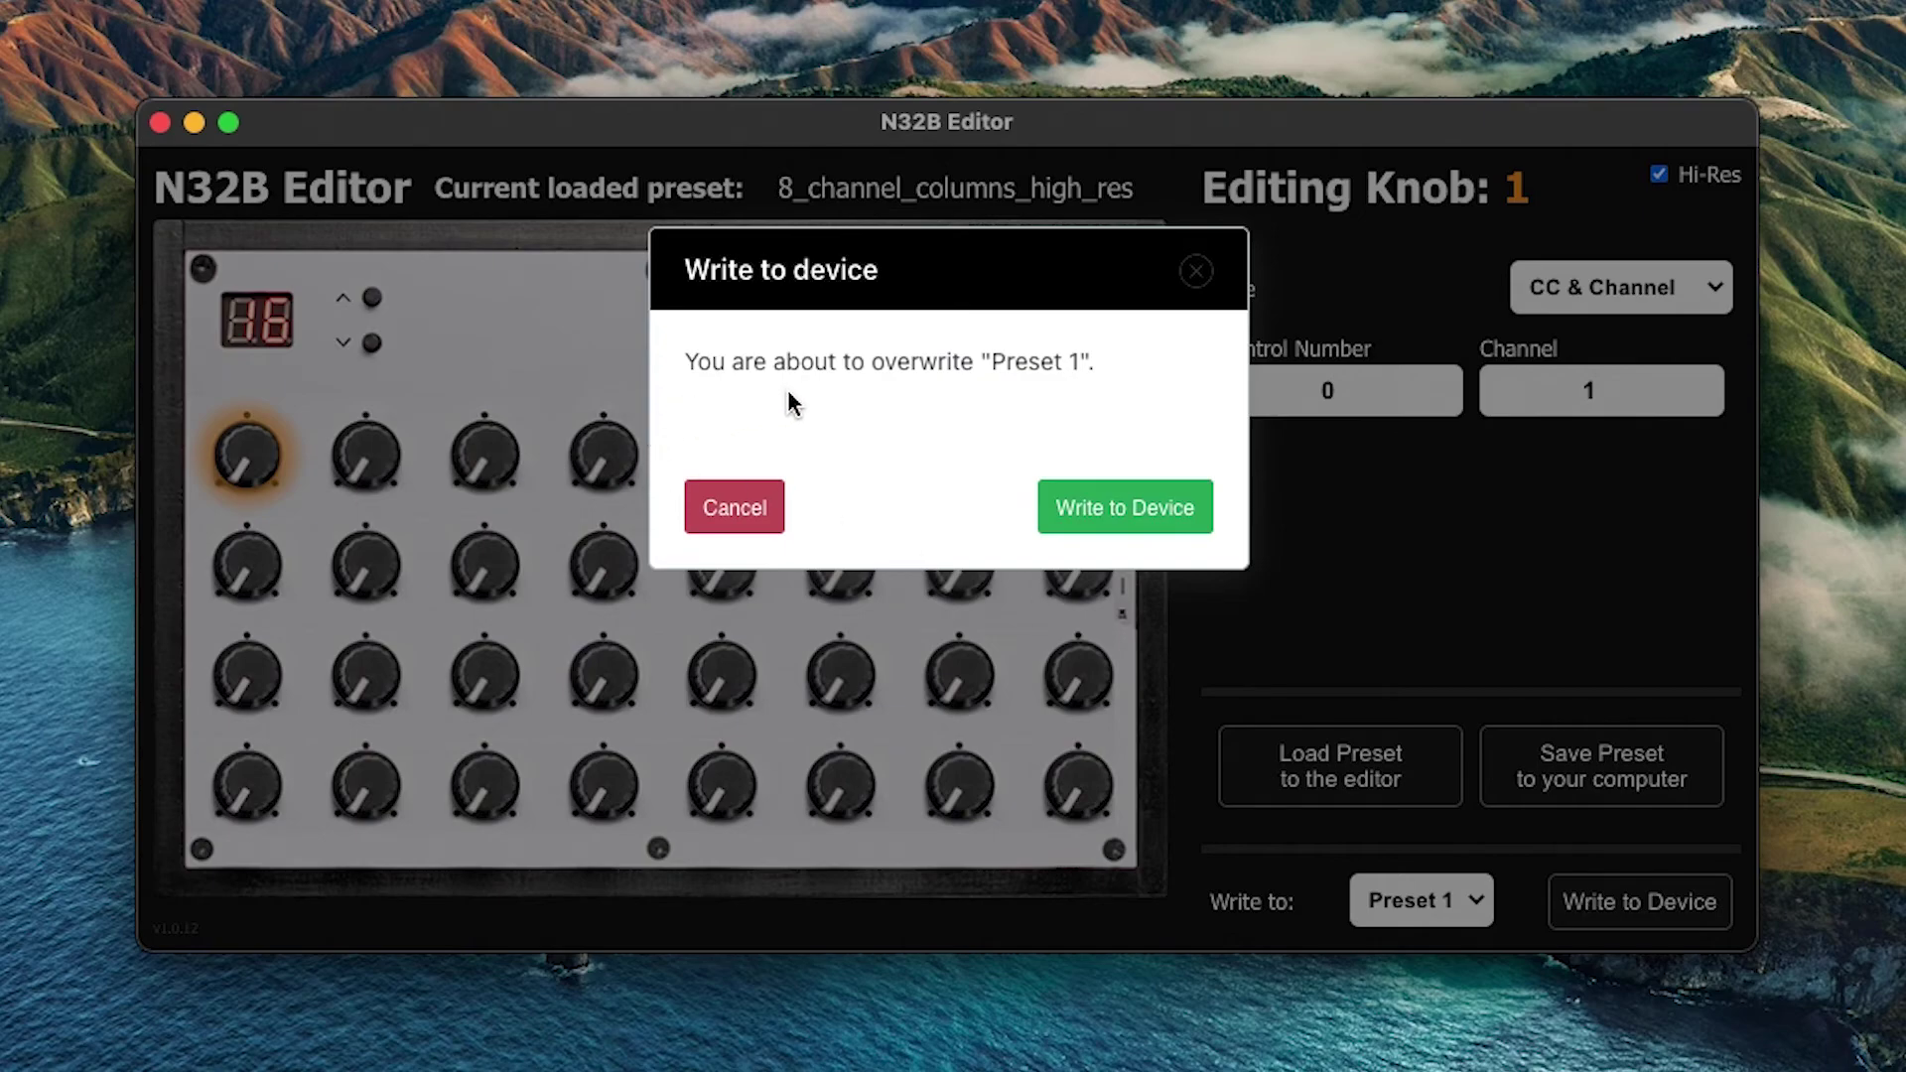
{"action": "left_click", "coordinate": [1077, 508]}
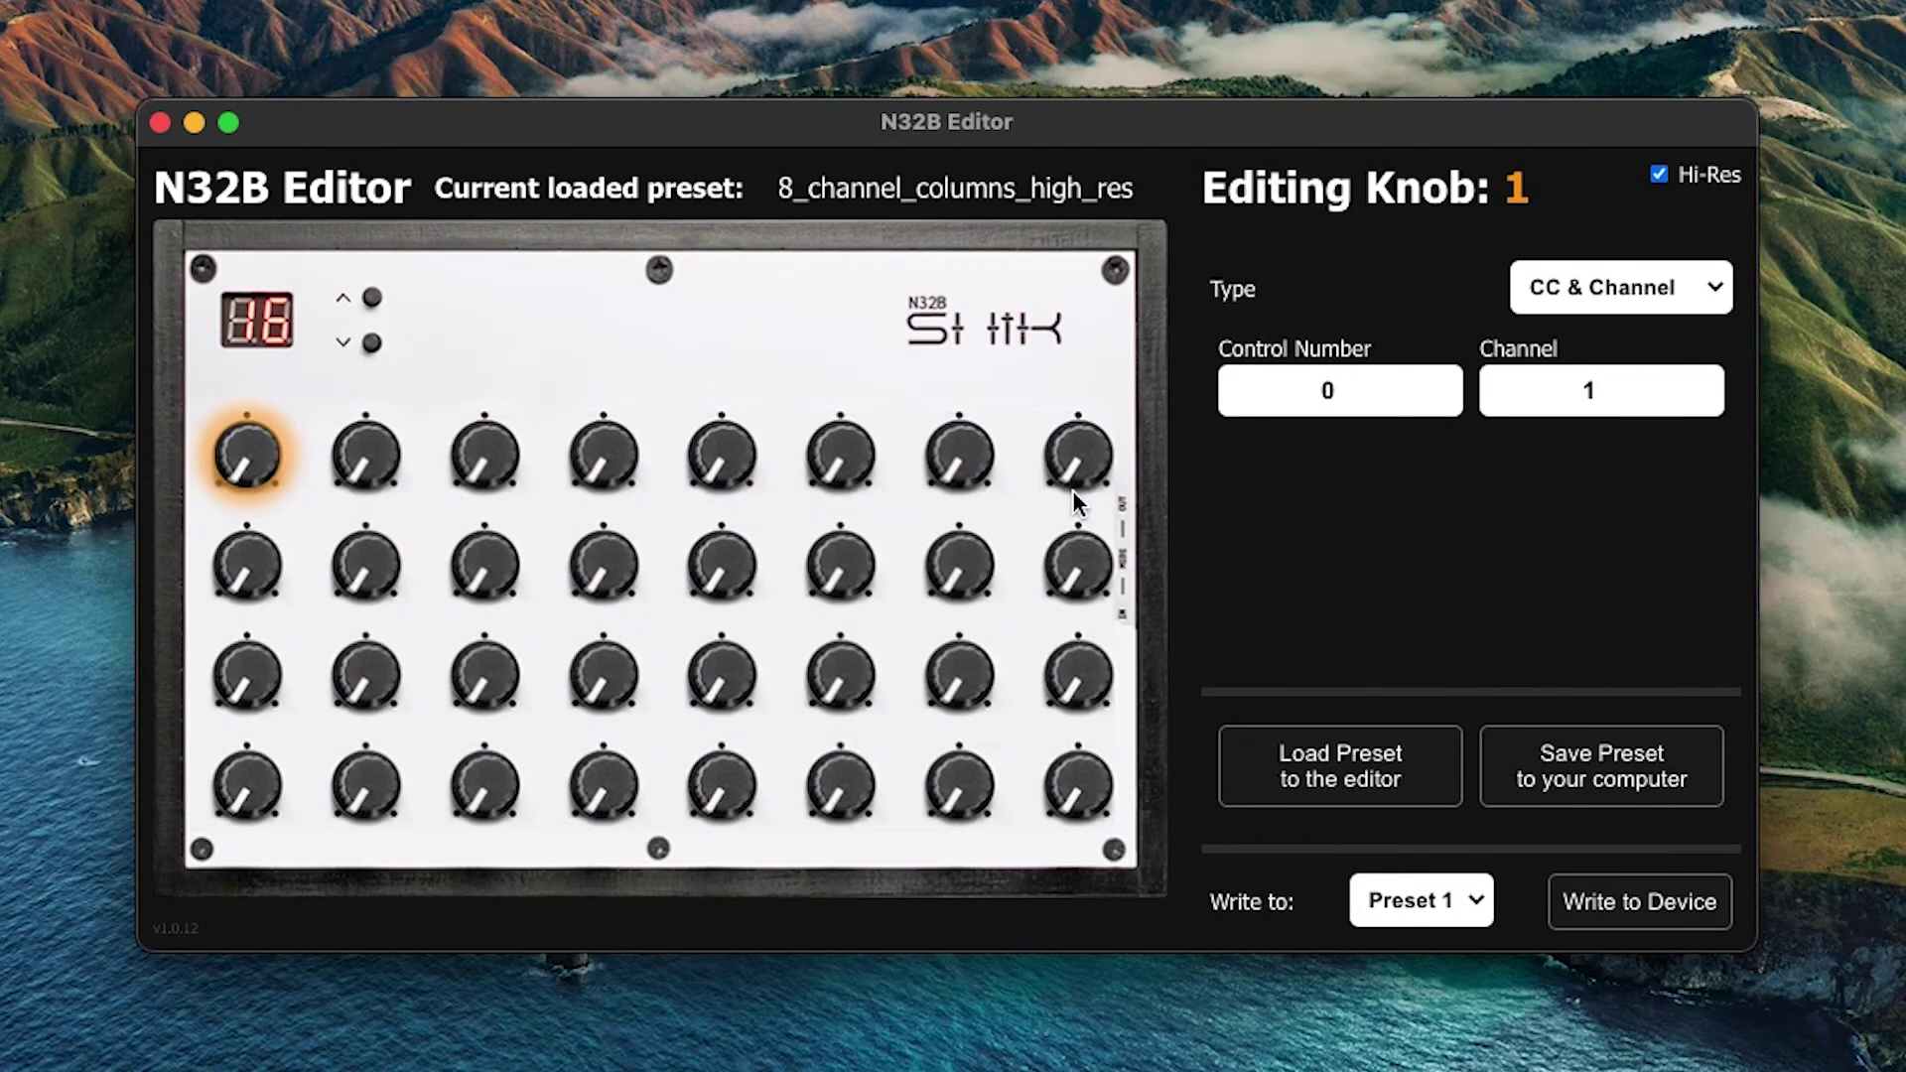